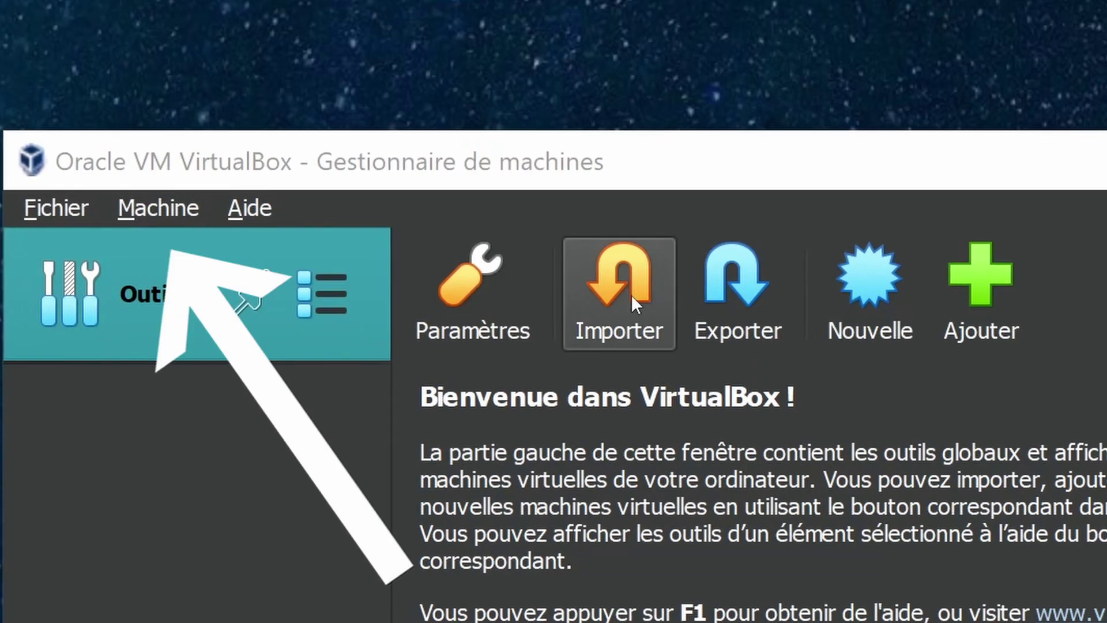
Start a new virtual machine from the Machine menu's Nouvelle… entry
left_click(163, 202)
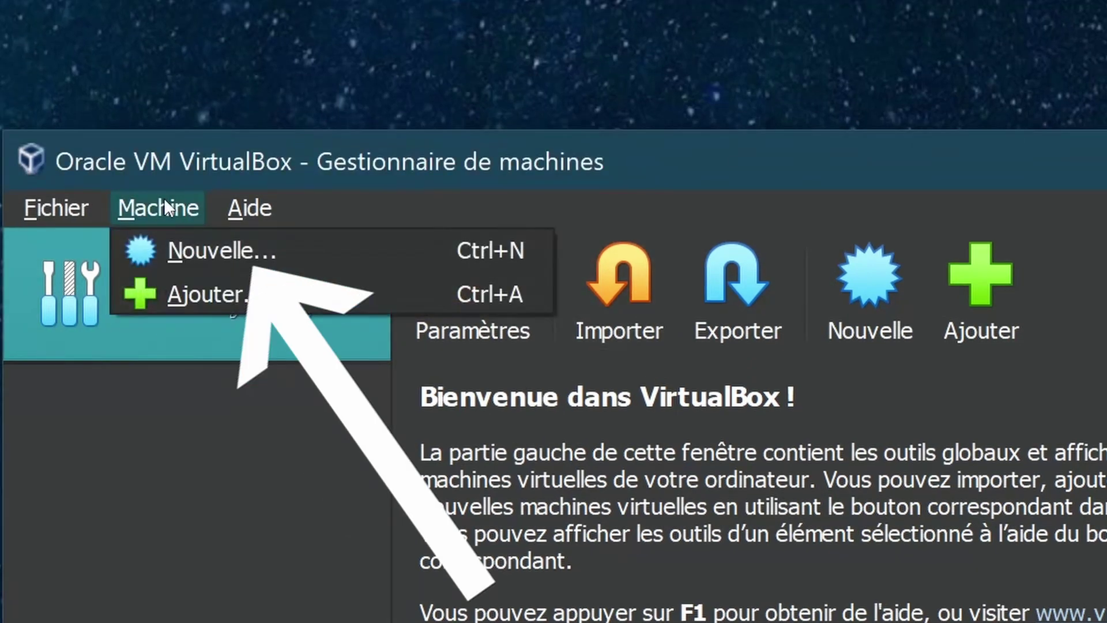
left_click(187, 251)
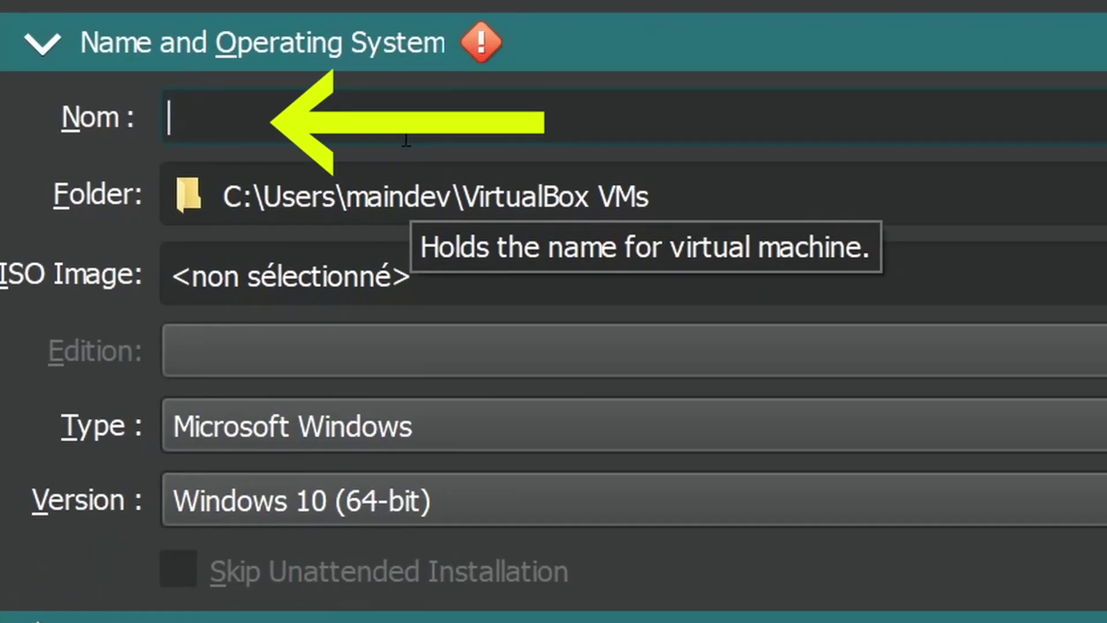
Name the machine ordinateurcoco and set its folder to R:\
type("ordinateur")
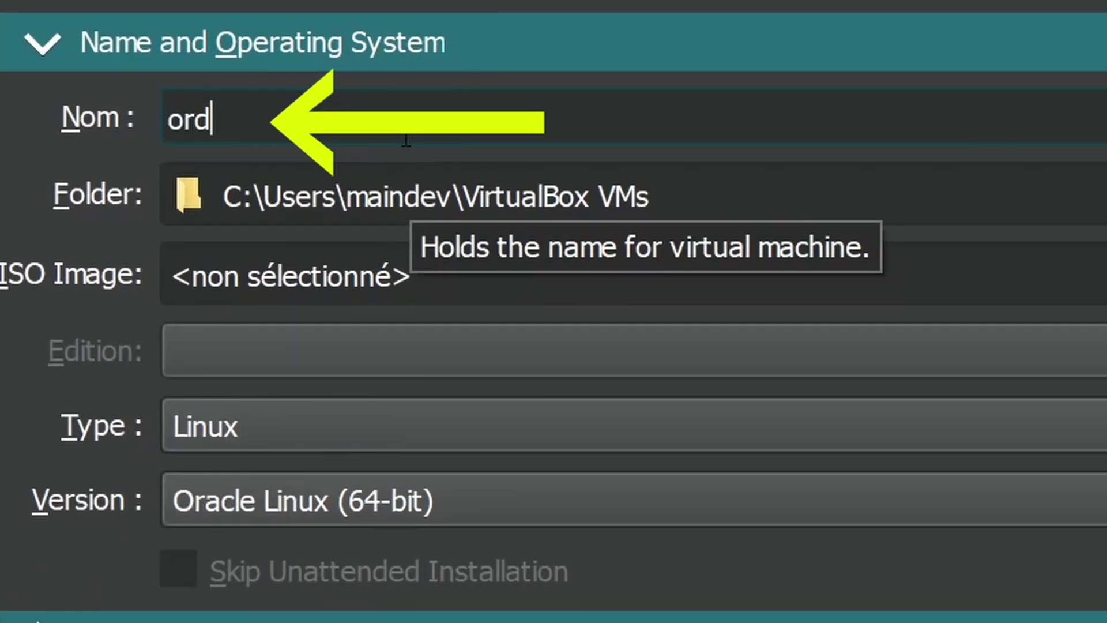
type("coco")
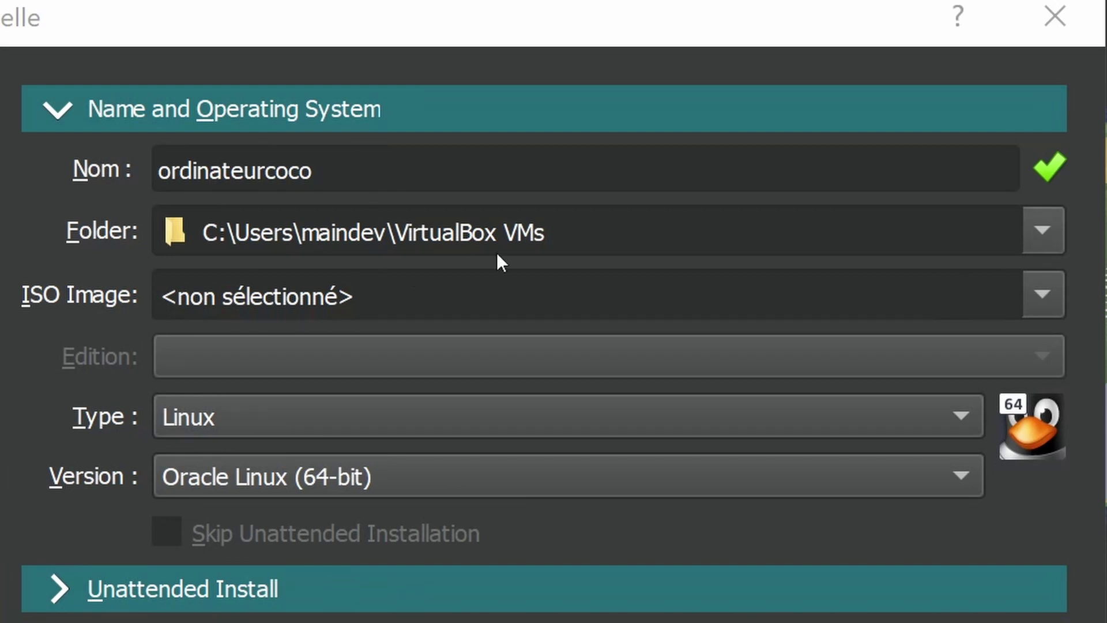
left_click_drag(644, 230, 160, 231)
type("R:\\")
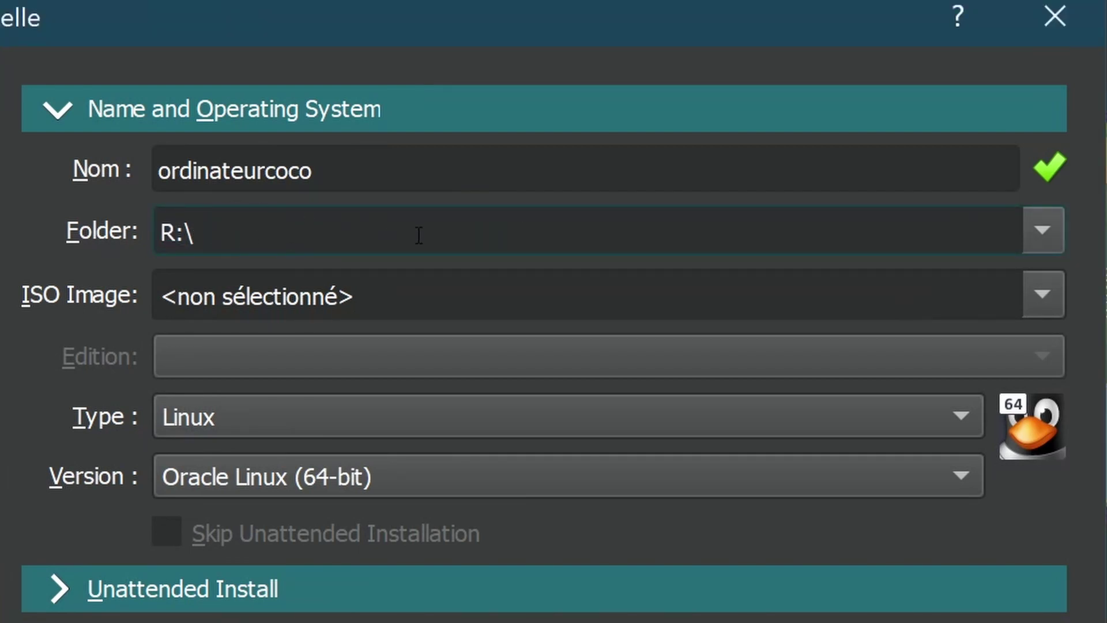
left_click(1056, 231)
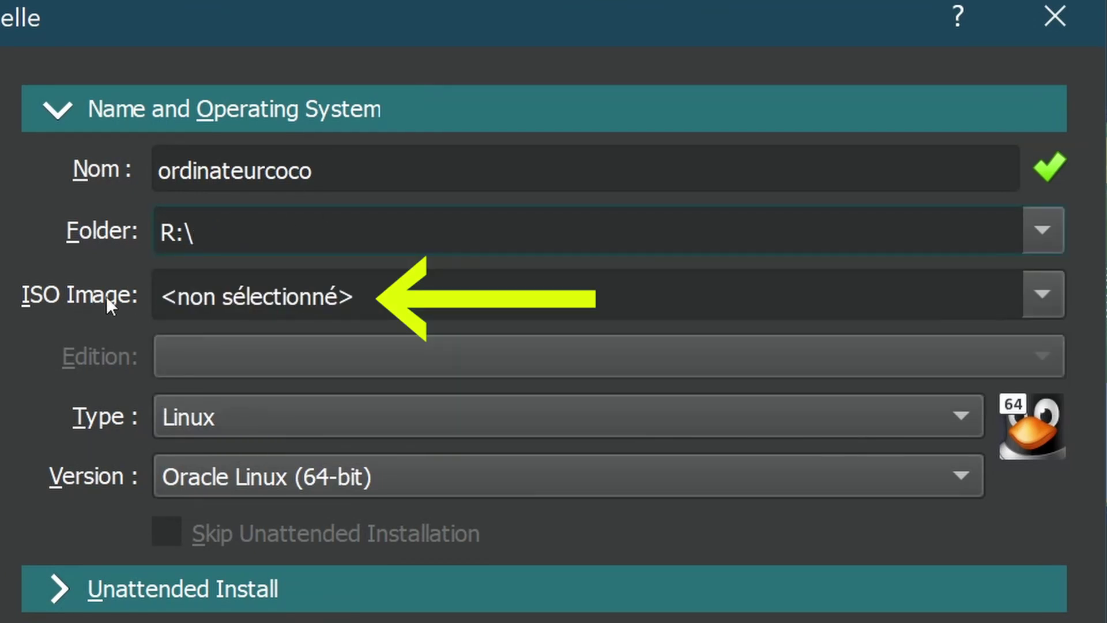
Select R:\debian-11.5.0-amd64-netinst.iso as the machine's ISO image
key("Tab")
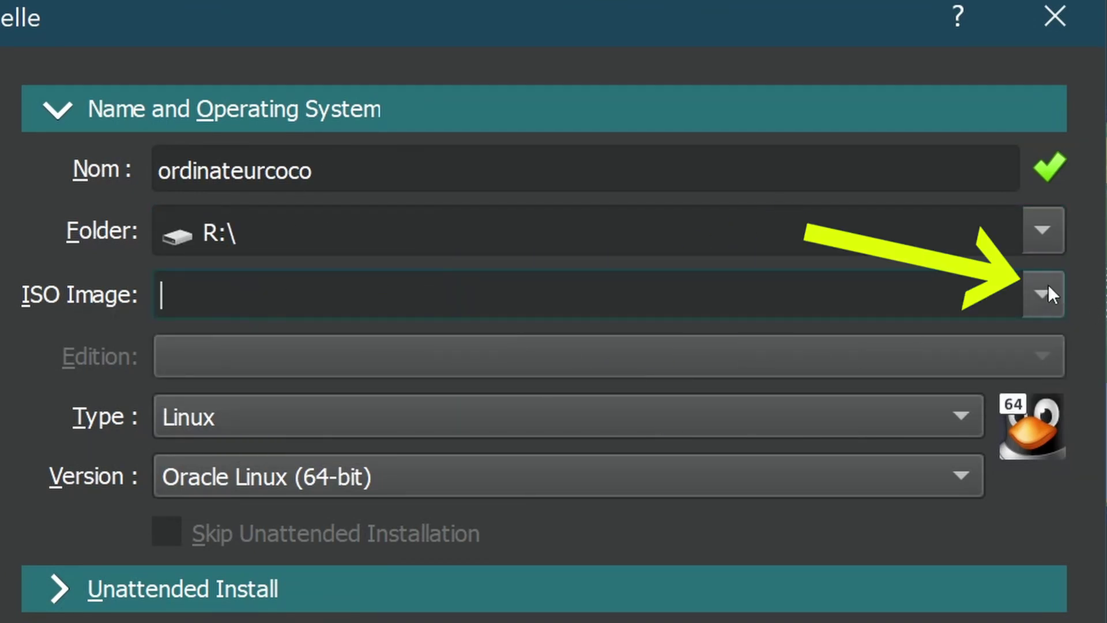
left_click(1042, 293)
left_click(299, 359)
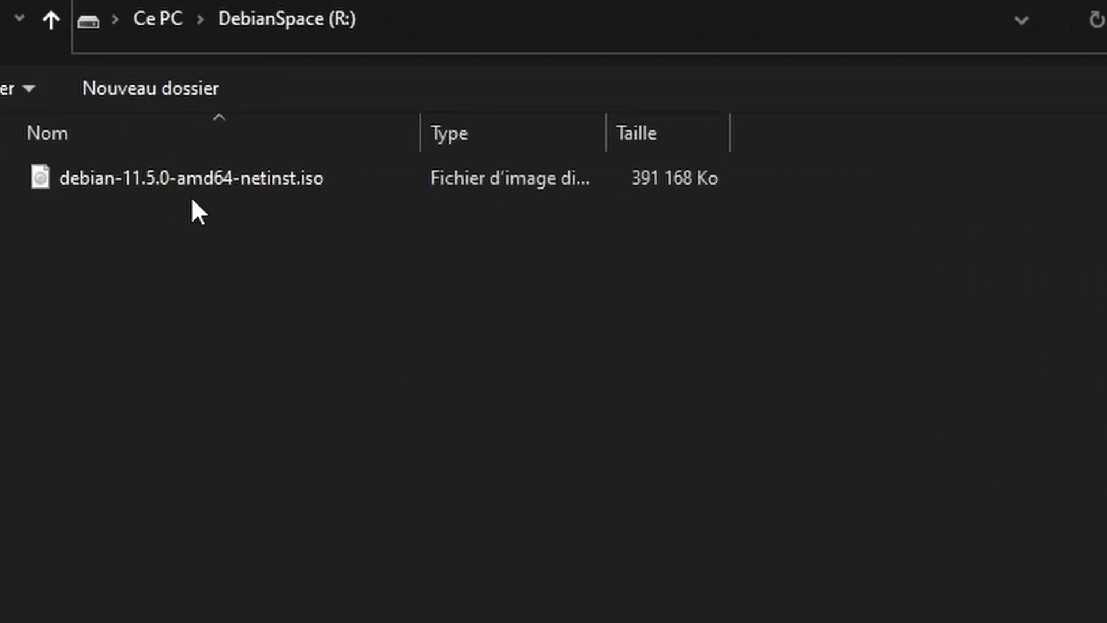
left_click(122, 176)
left_click(809, 544)
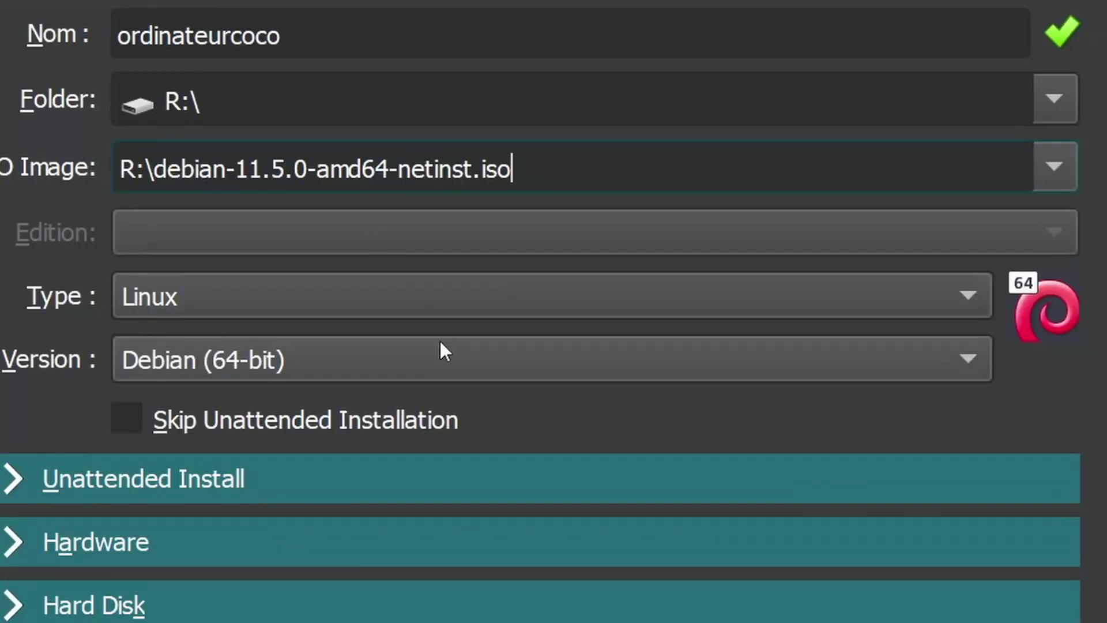
Skip unattended installation and give the machine 2048 MB of memory and 2 processors
left_click(194, 308)
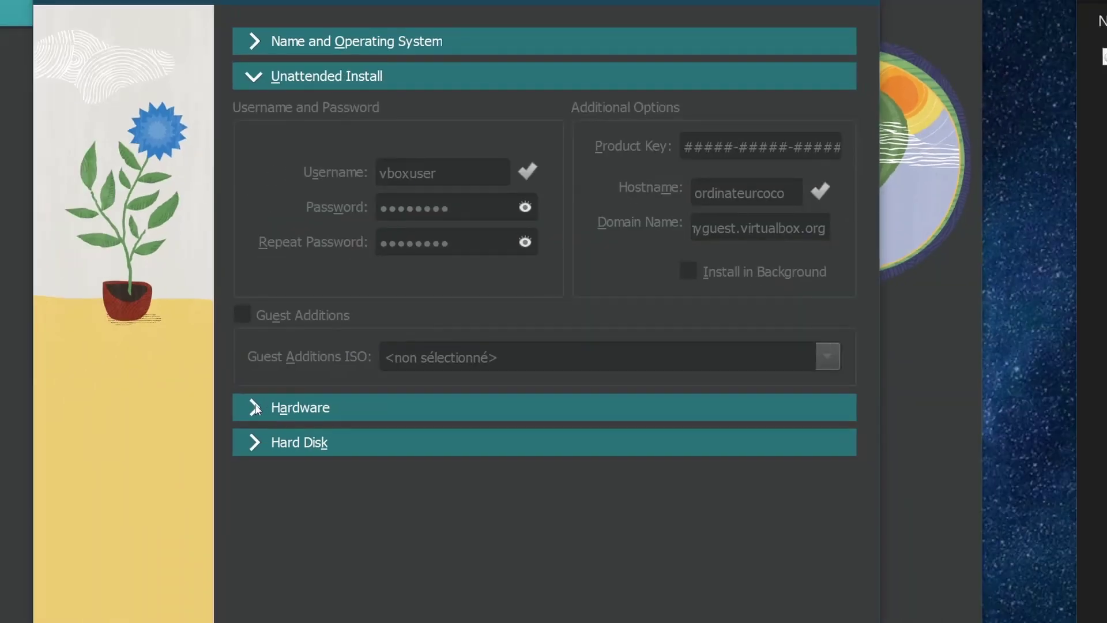
left_click(255, 403)
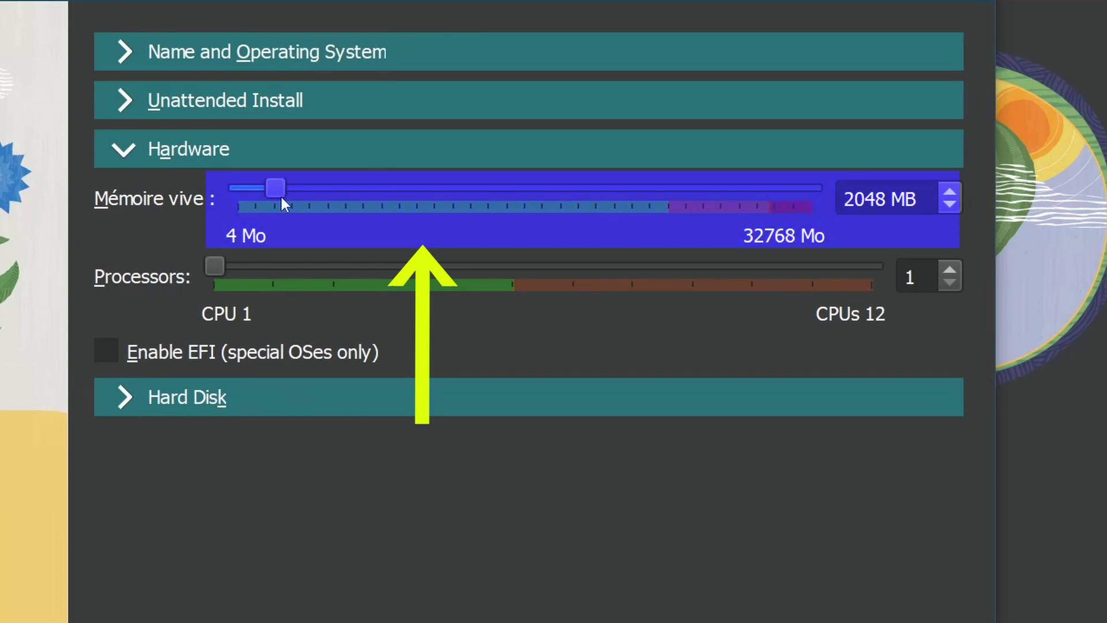
left_click_drag(282, 203, 312, 198)
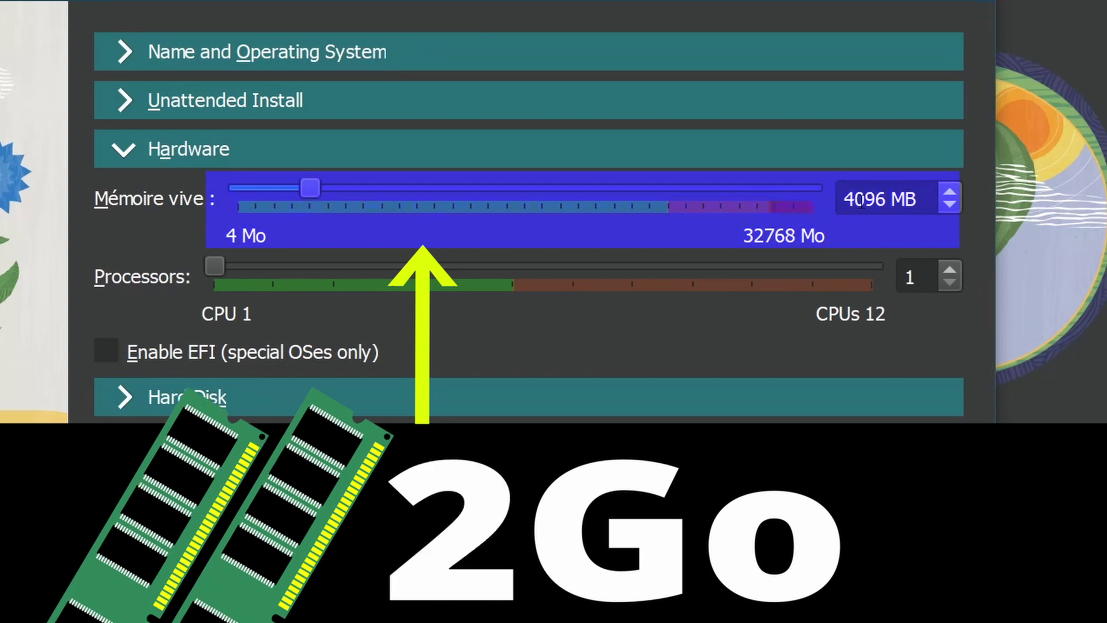
left_click_drag(896, 199, 762, 199)
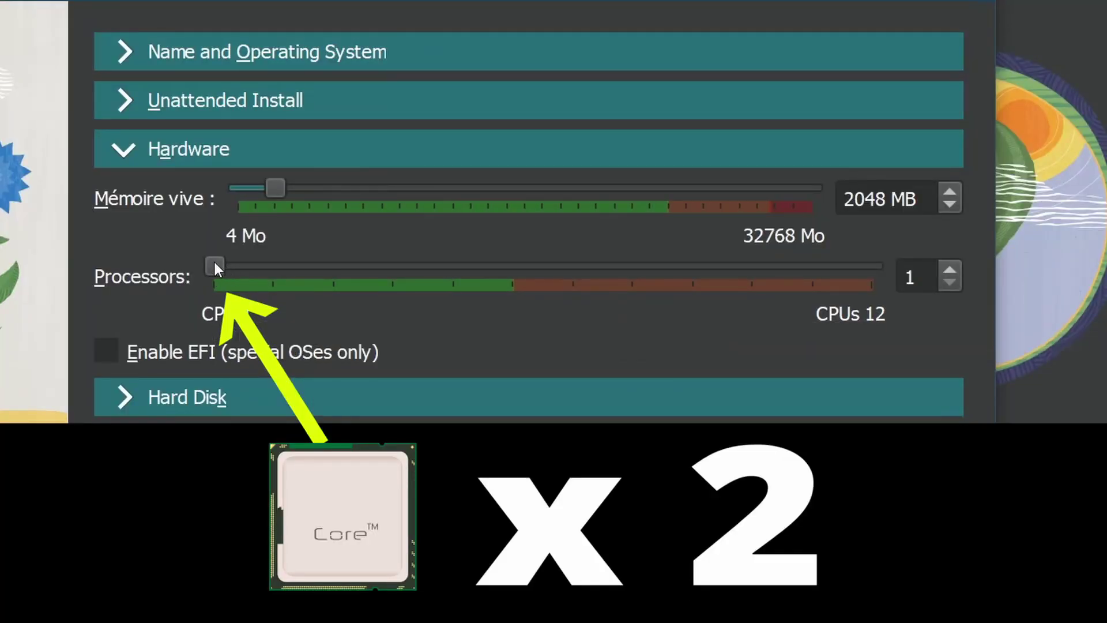
left_click_drag(215, 268, 270, 268)
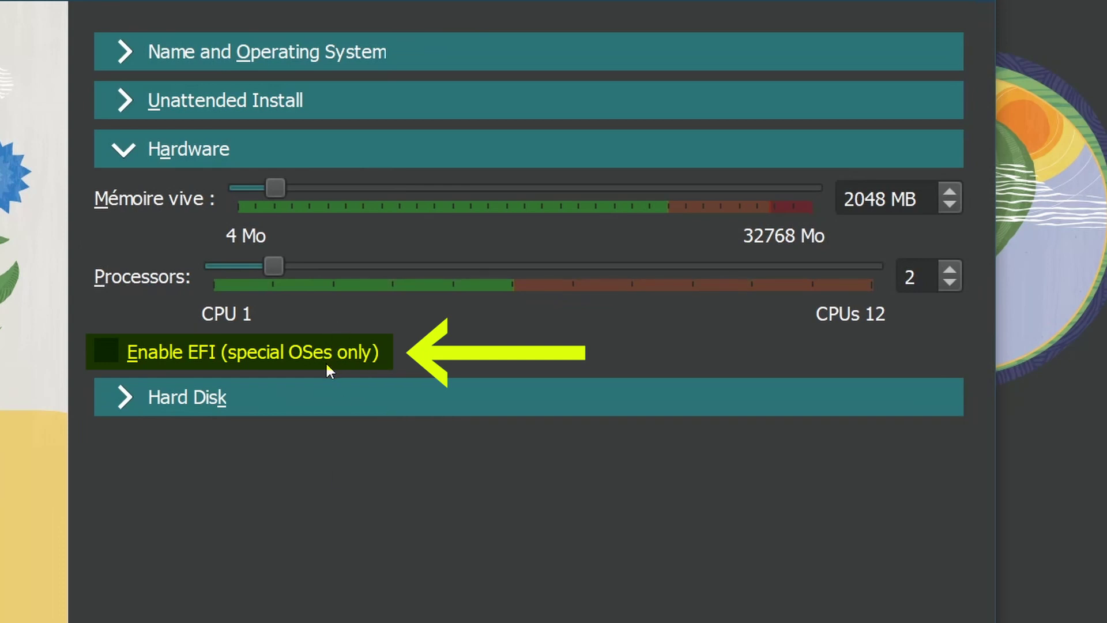
left_click(120, 393)
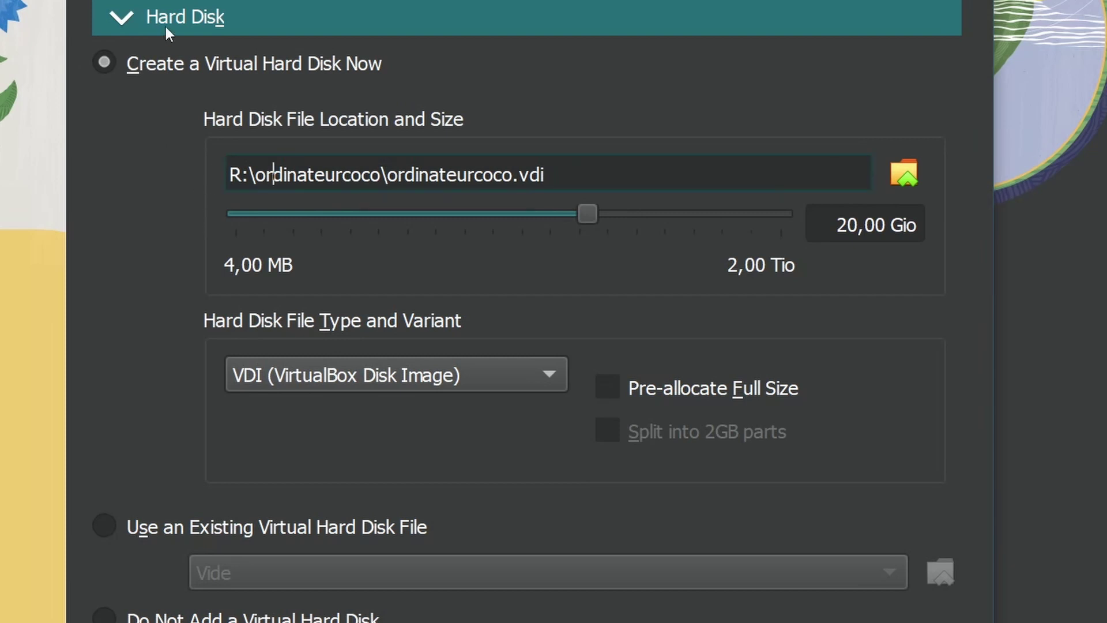
Size ordinateurcoco.vdi at 12000,80 MB, leaving Pre-allocate Full Size off
left_click_drag(230, 174, 607, 171)
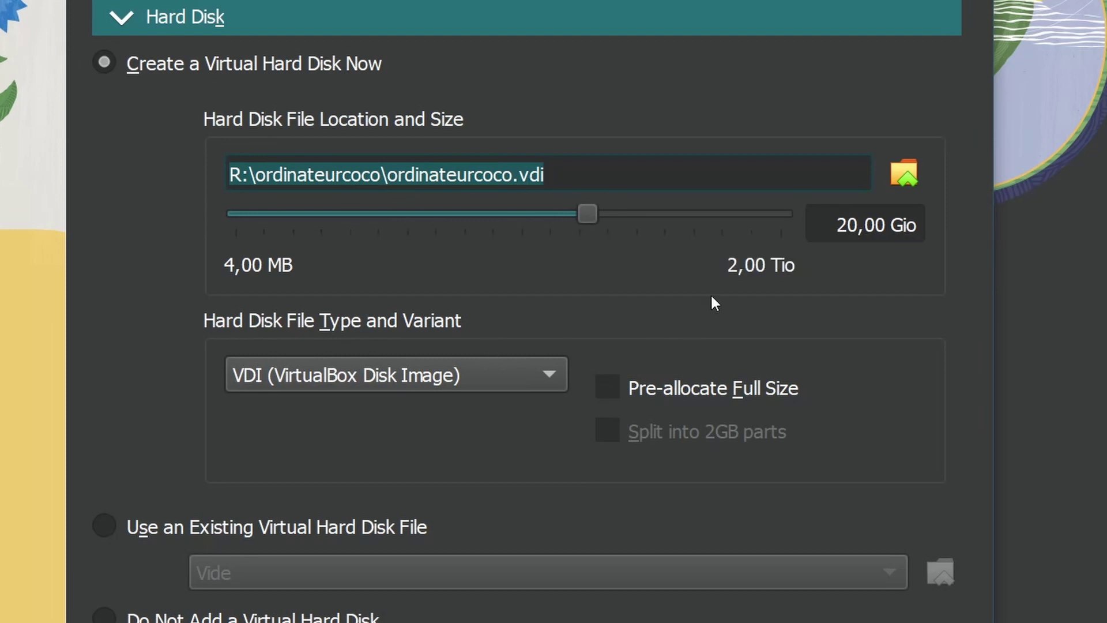
left_click_drag(587, 214, 405, 218)
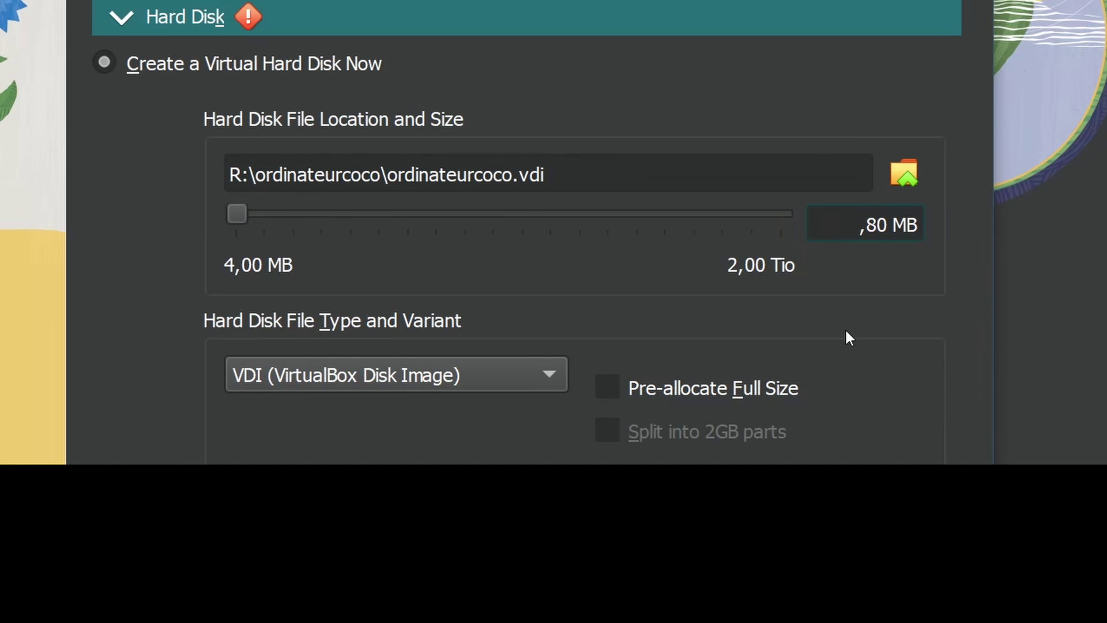
type("4000,80 MB")
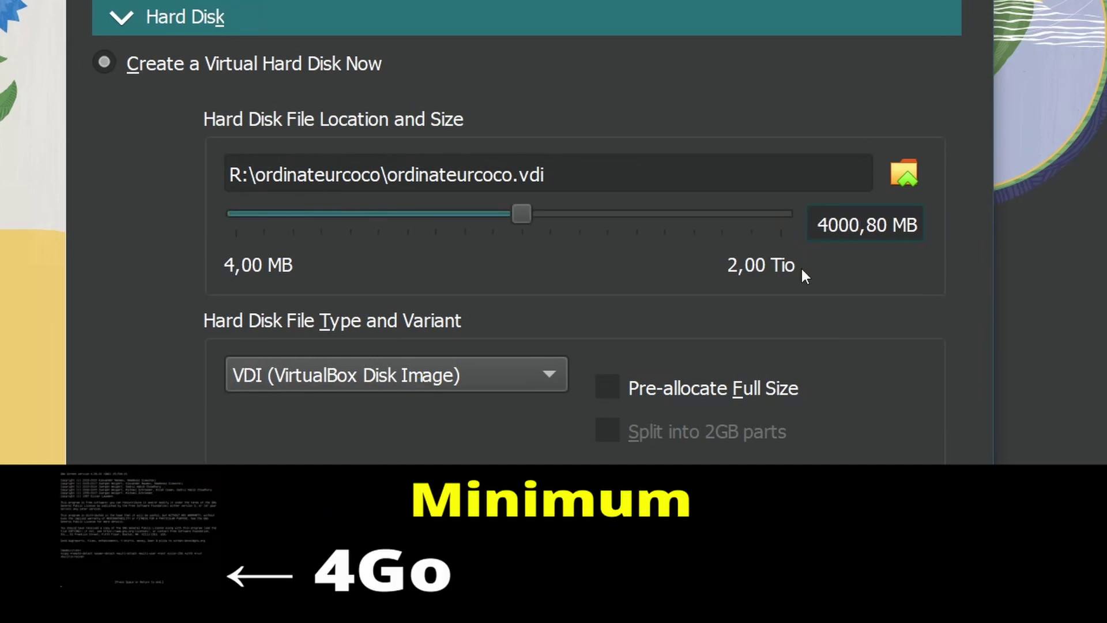
key("BackSpace")
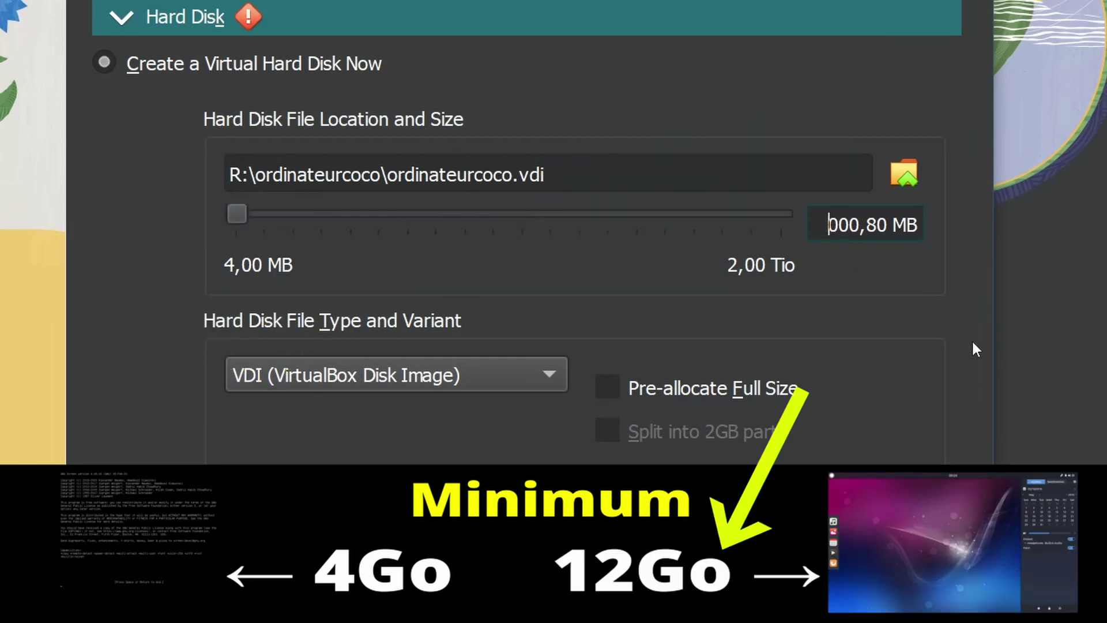
type("12")
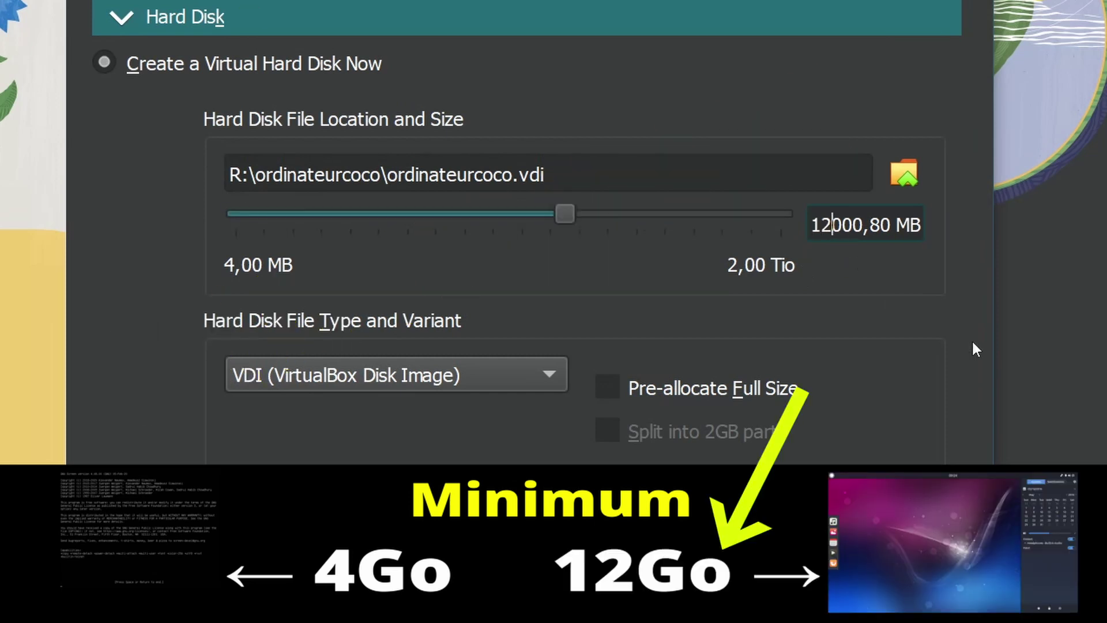
left_click(546, 306)
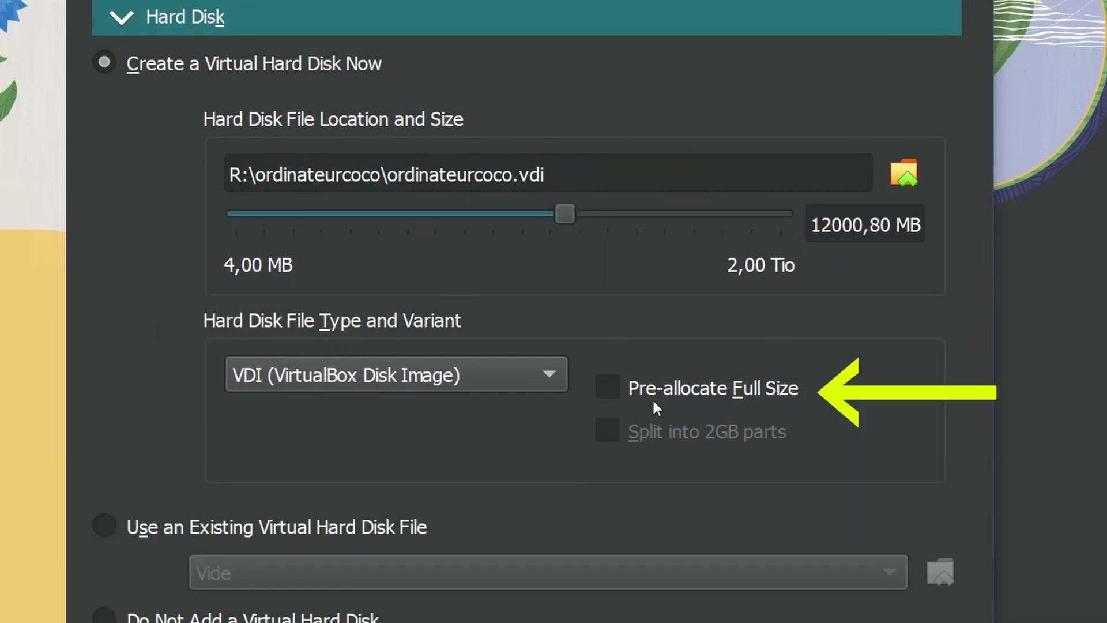
left_click(609, 383)
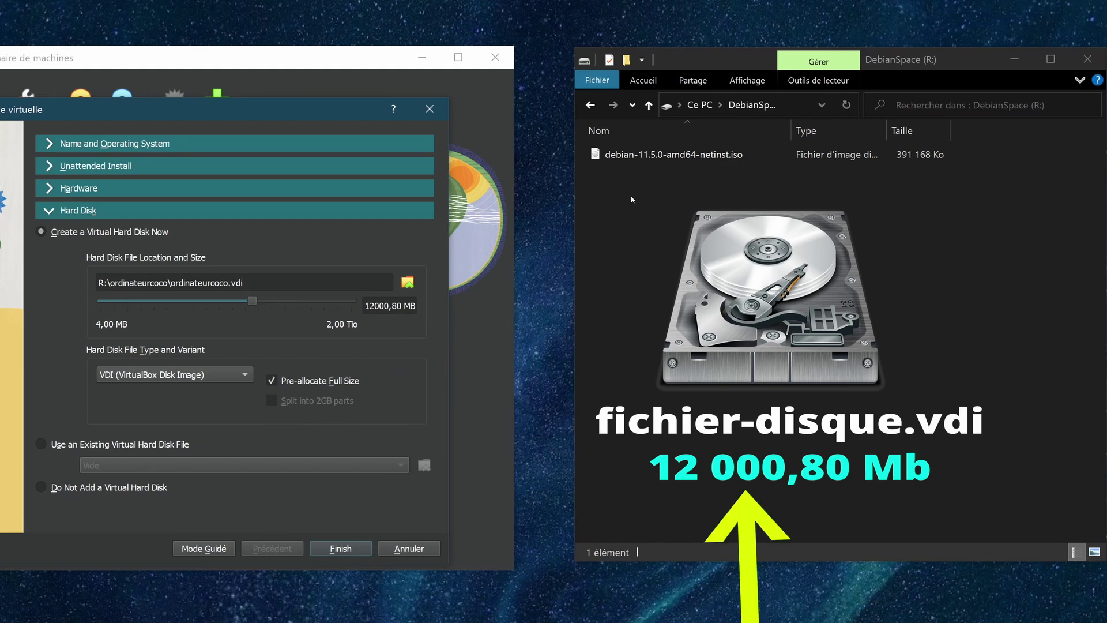
left_click(280, 383)
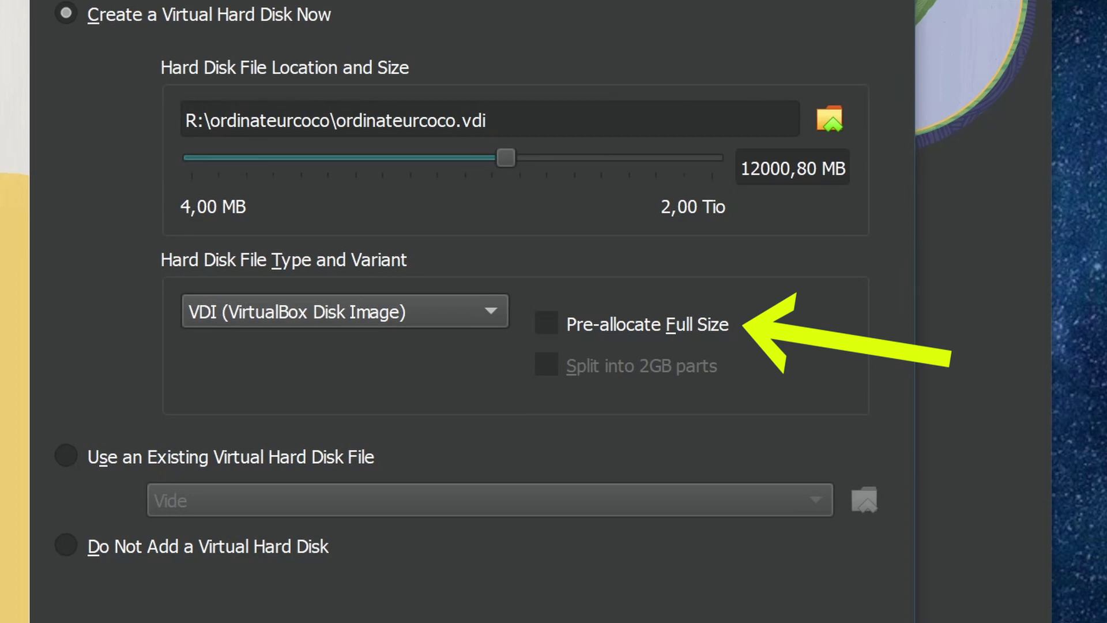
left_click(544, 323)
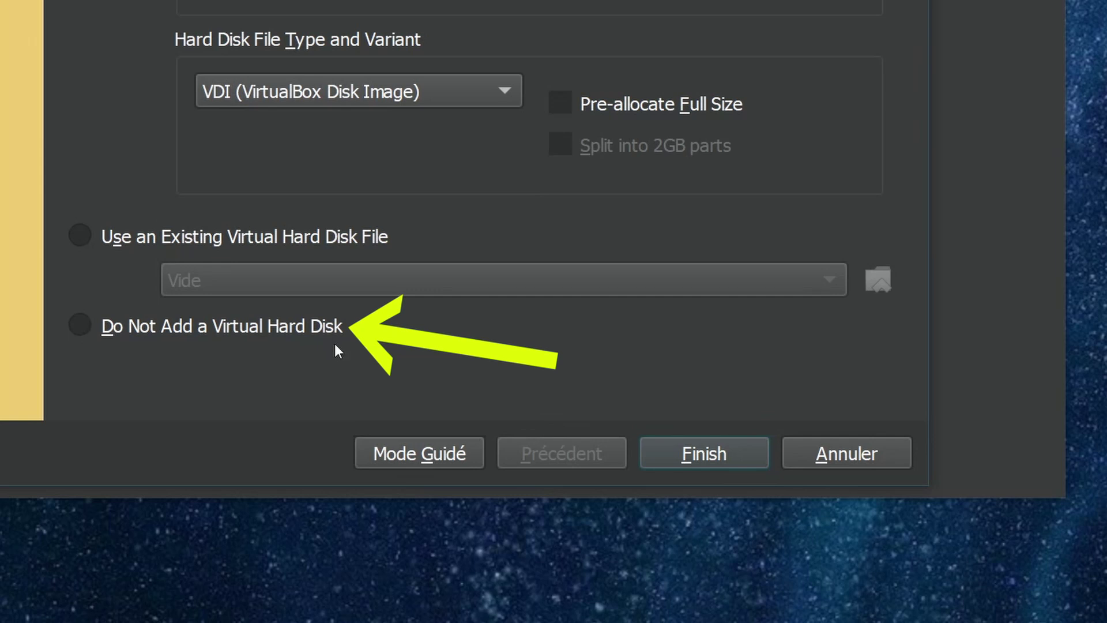
Finish the wizard and inspect the ordinateurcoco folder's .vbox, .vbox-prev and .vdi files
left_click(681, 455)
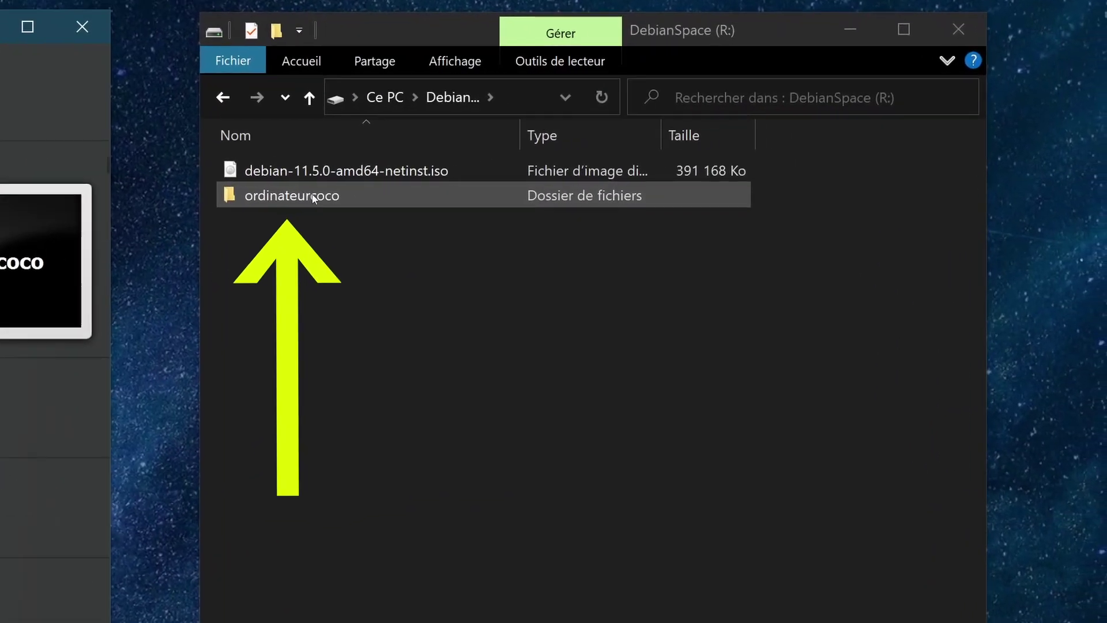
double_click(674, 159)
left_click(265, 226)
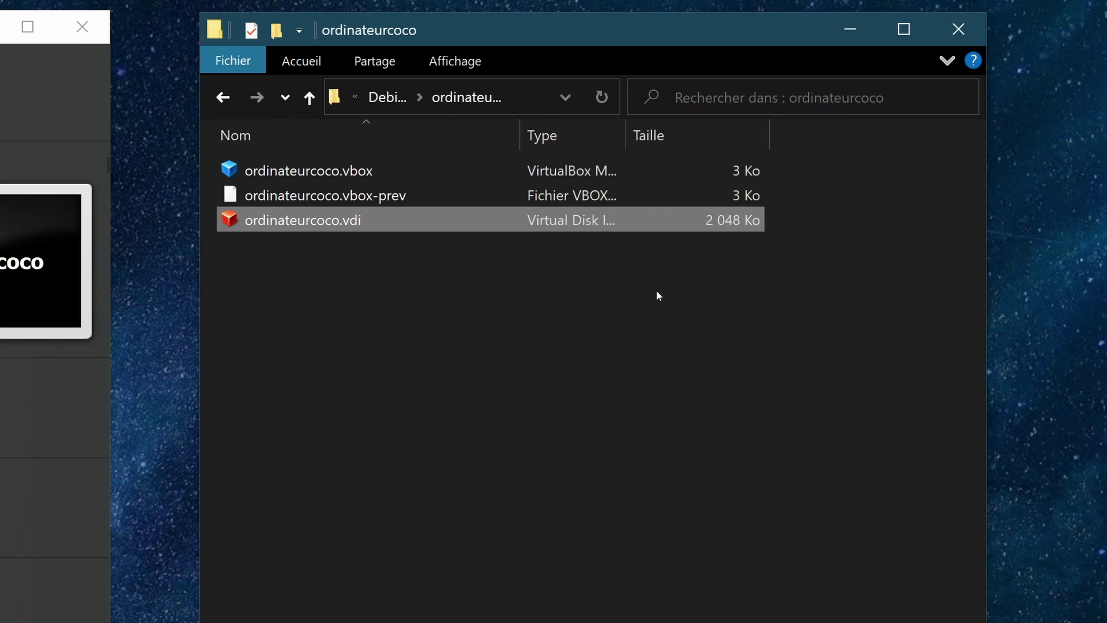
left_click(282, 167)
left_click(282, 196)
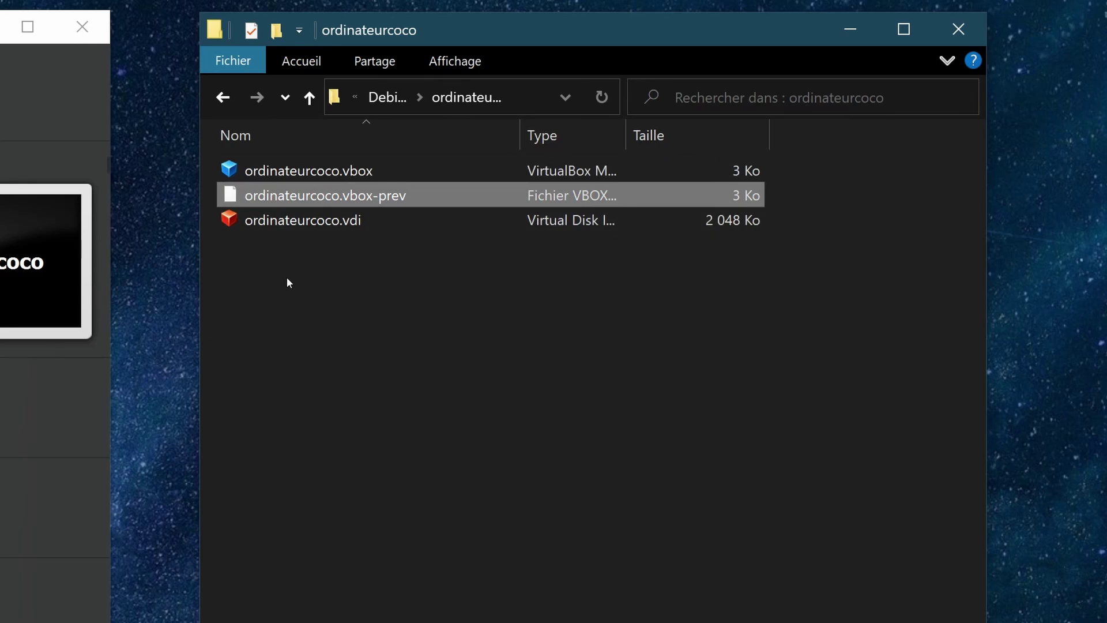
left_click(285, 277)
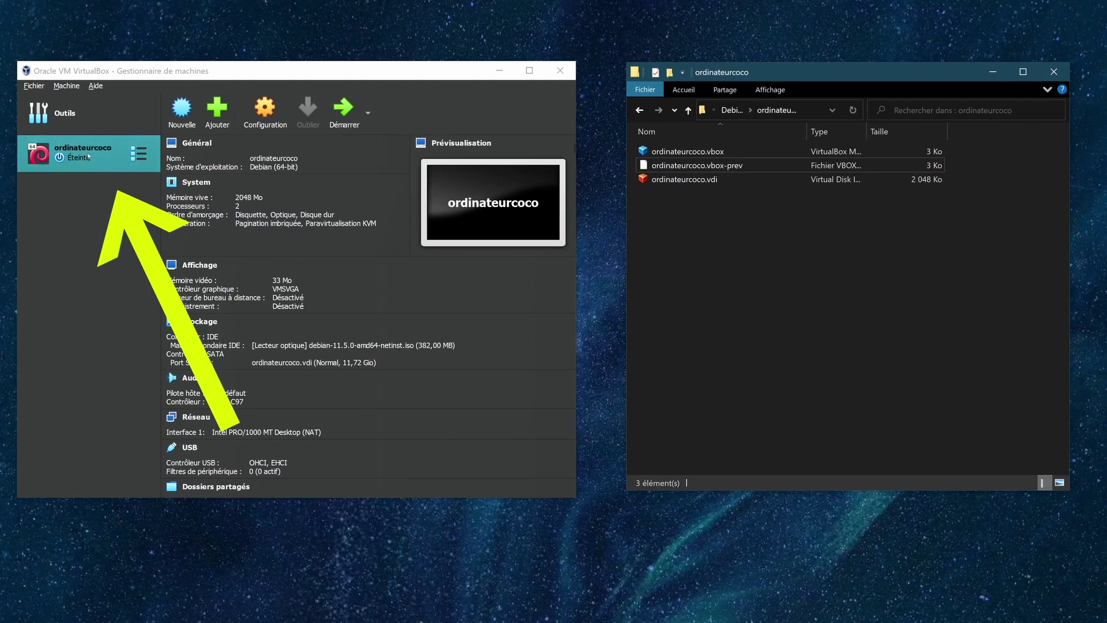
Start ordinateurcoco and launch Graphical install from the Debian boot menu
left_click(88, 155)
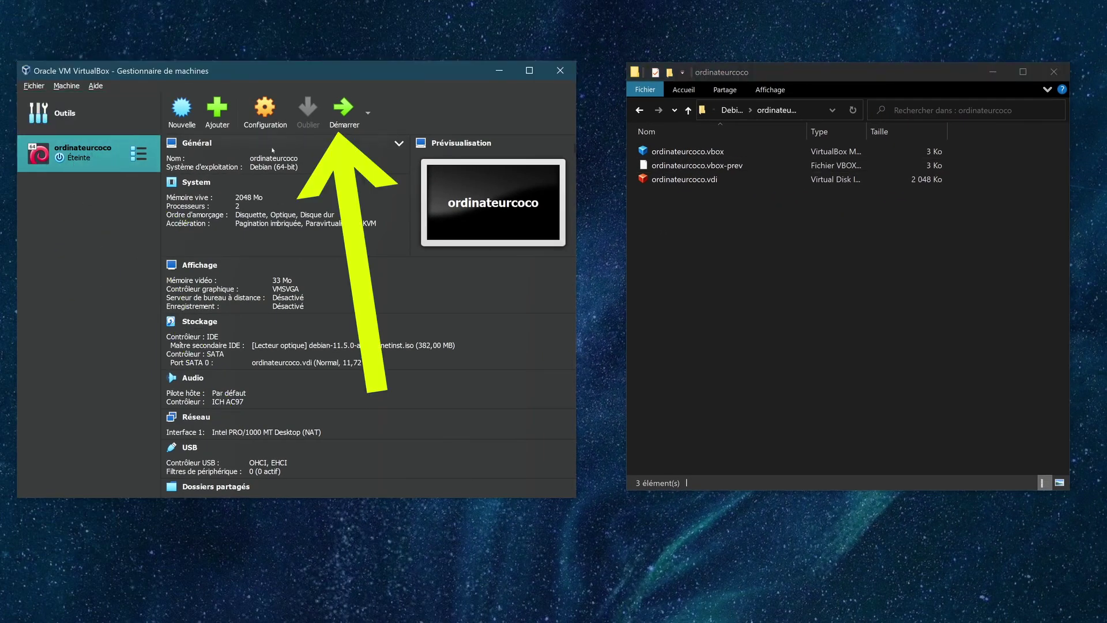
left_click(344, 112)
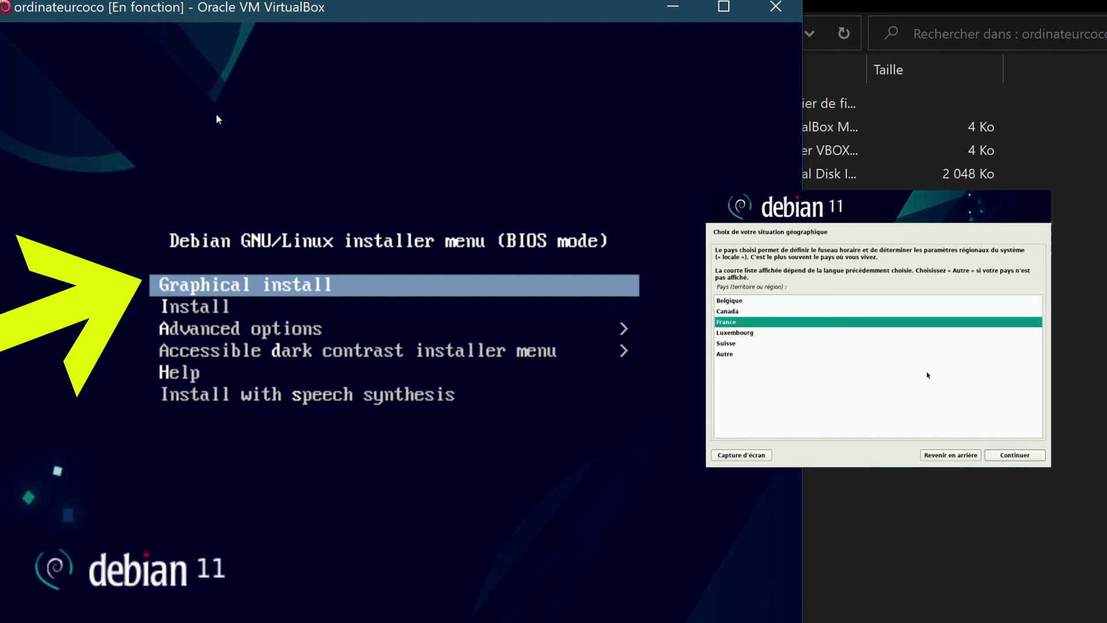
key("Down")
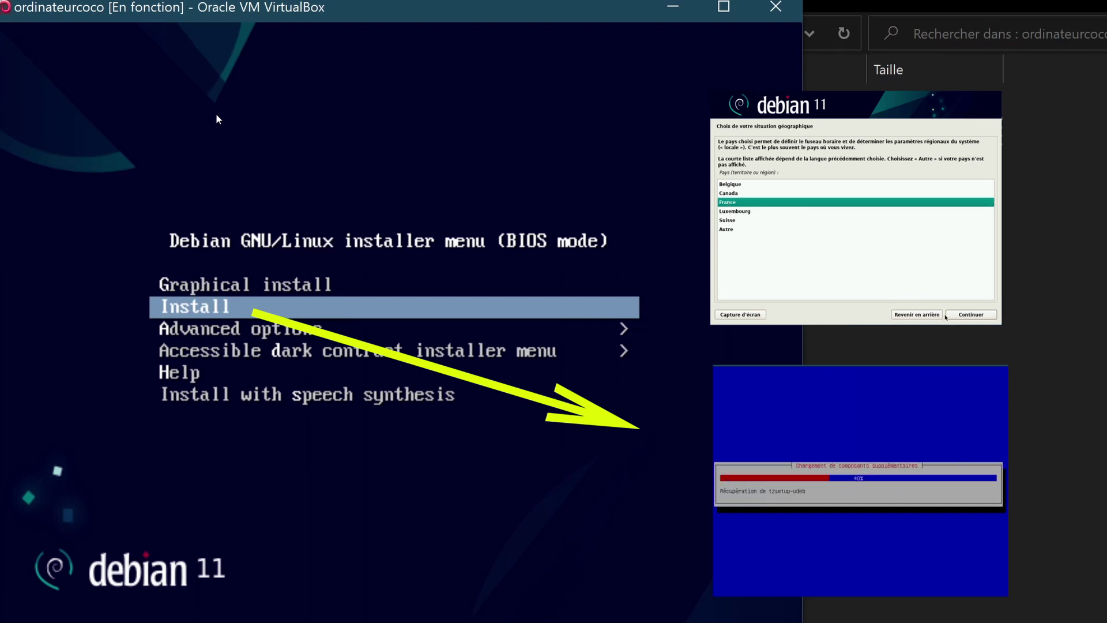
key("Up")
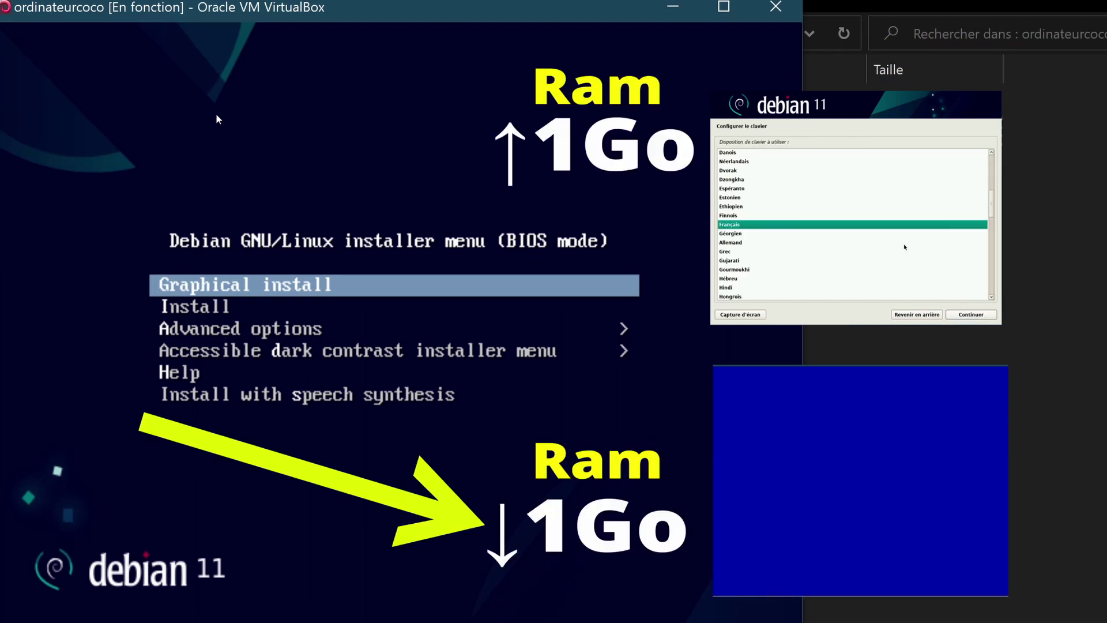
key("Down")
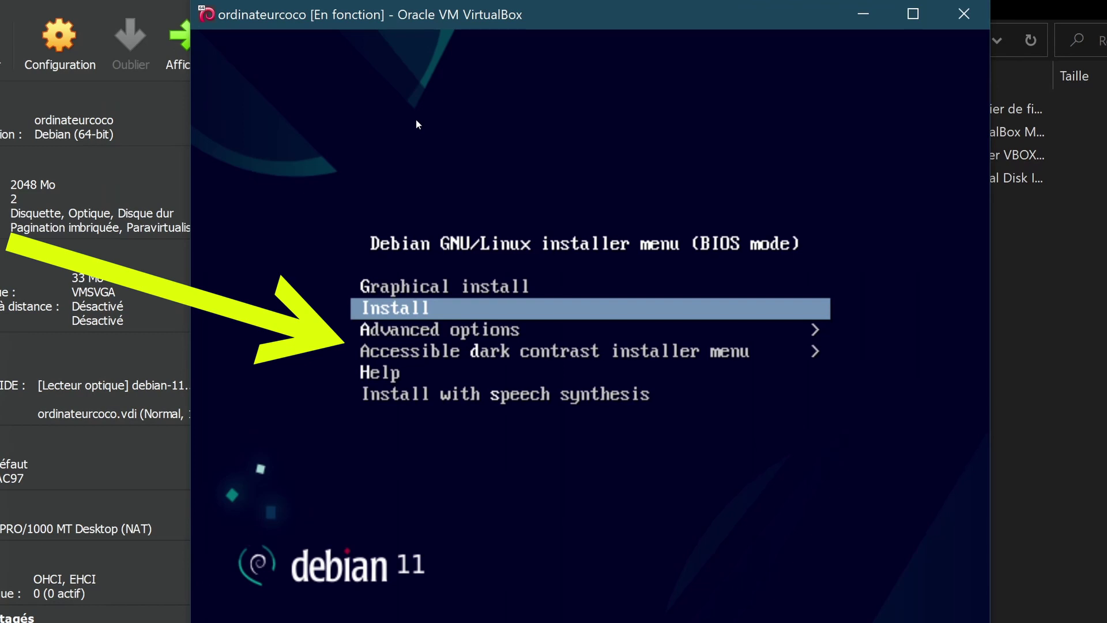
key("Down")
key("Down")
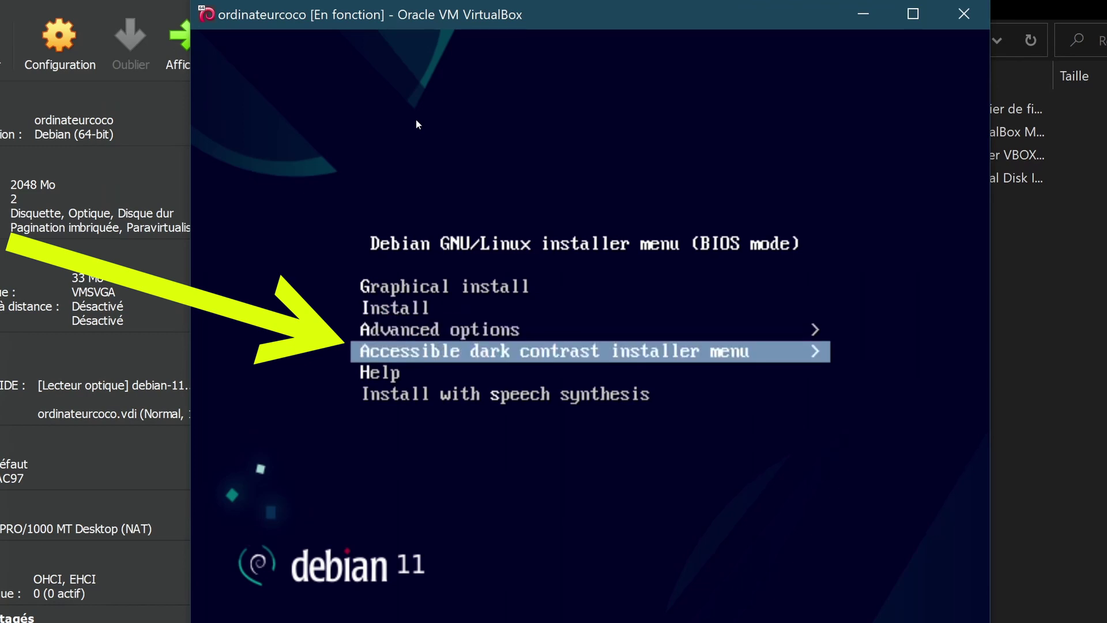
key("Down")
key("Down")
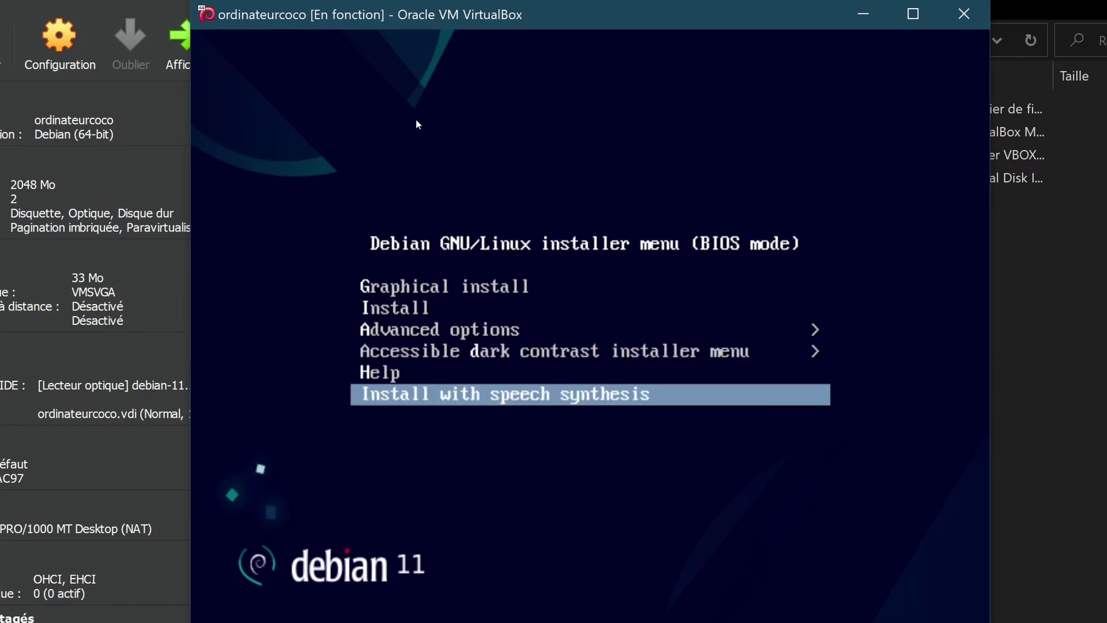
key("Up")
key("Up")
key("Up")
key("Up")
key("Up")
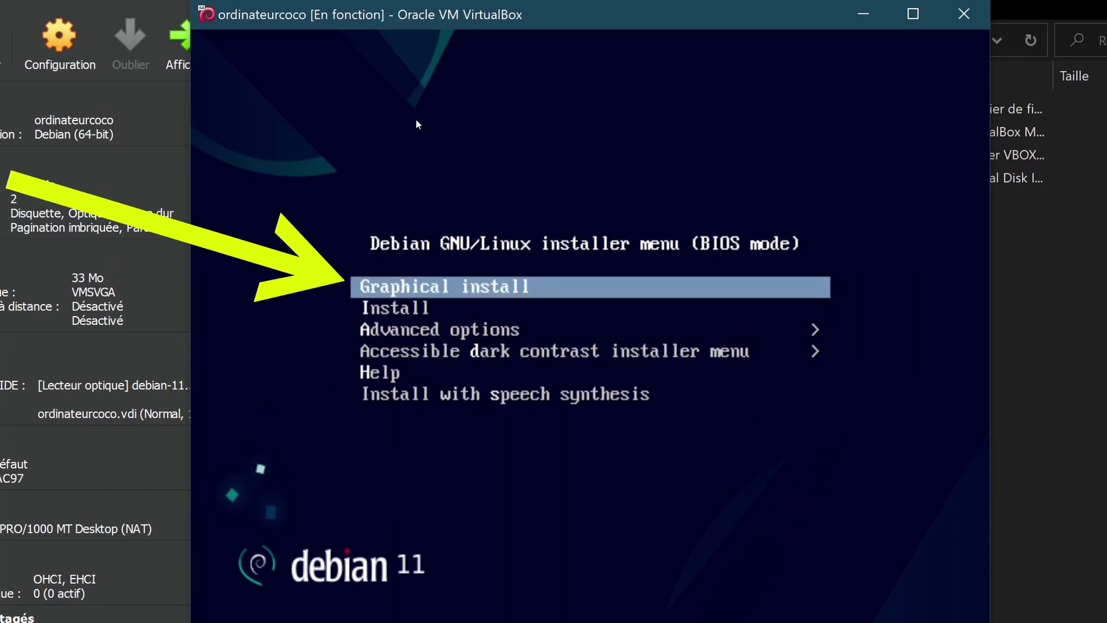
key("Return")
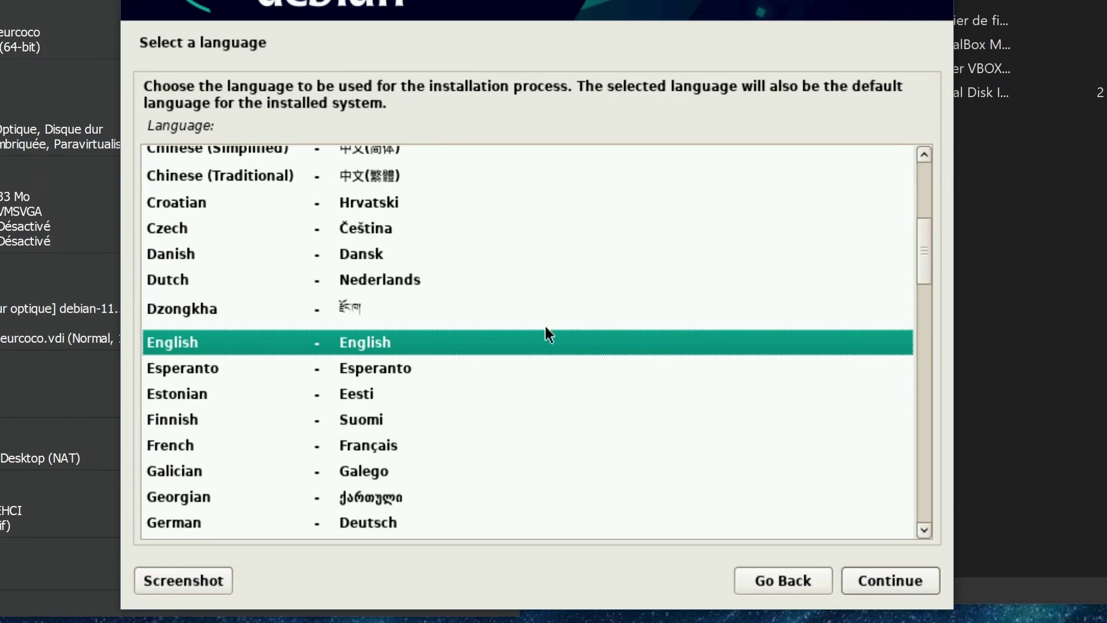
Choose French language, France as location and the Français keyboard layout
left_click(170, 447)
left_click(904, 582)
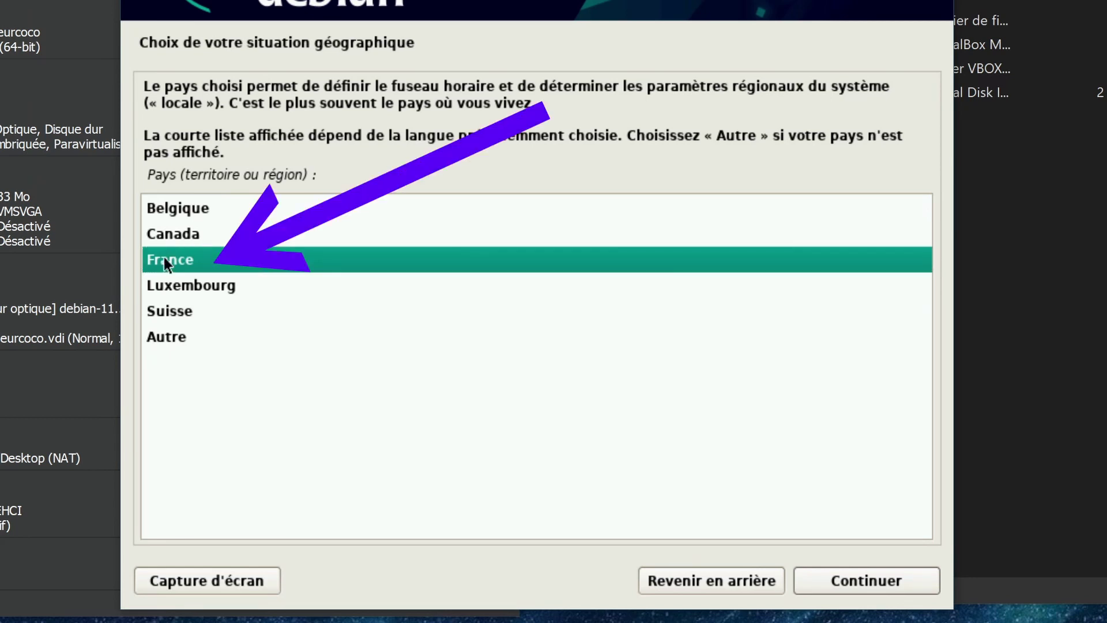
left_click(874, 581)
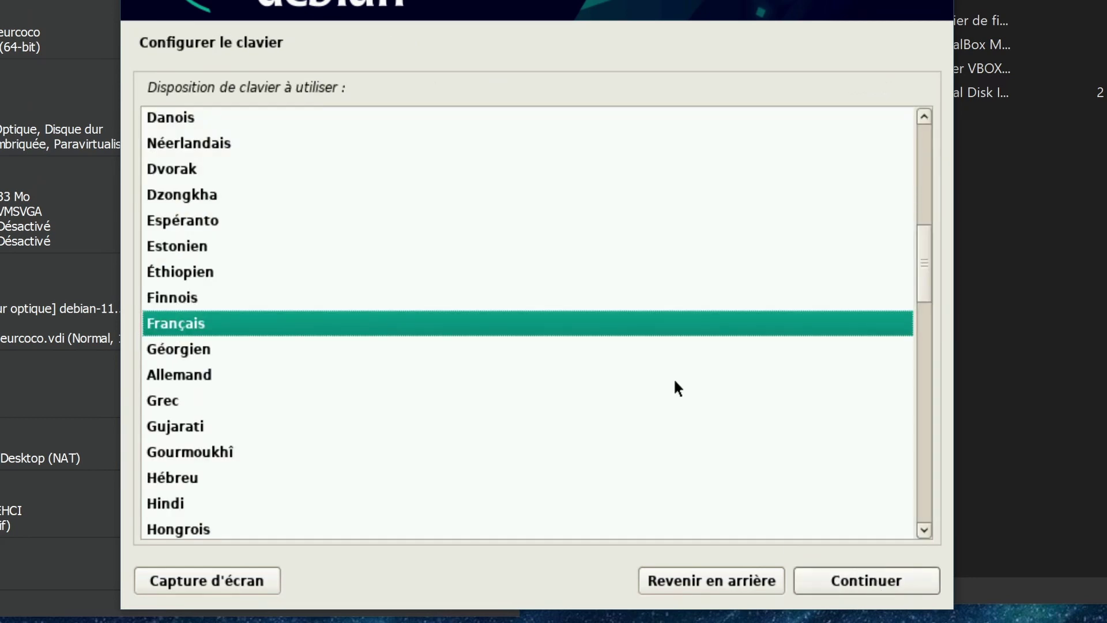
left_click(865, 580)
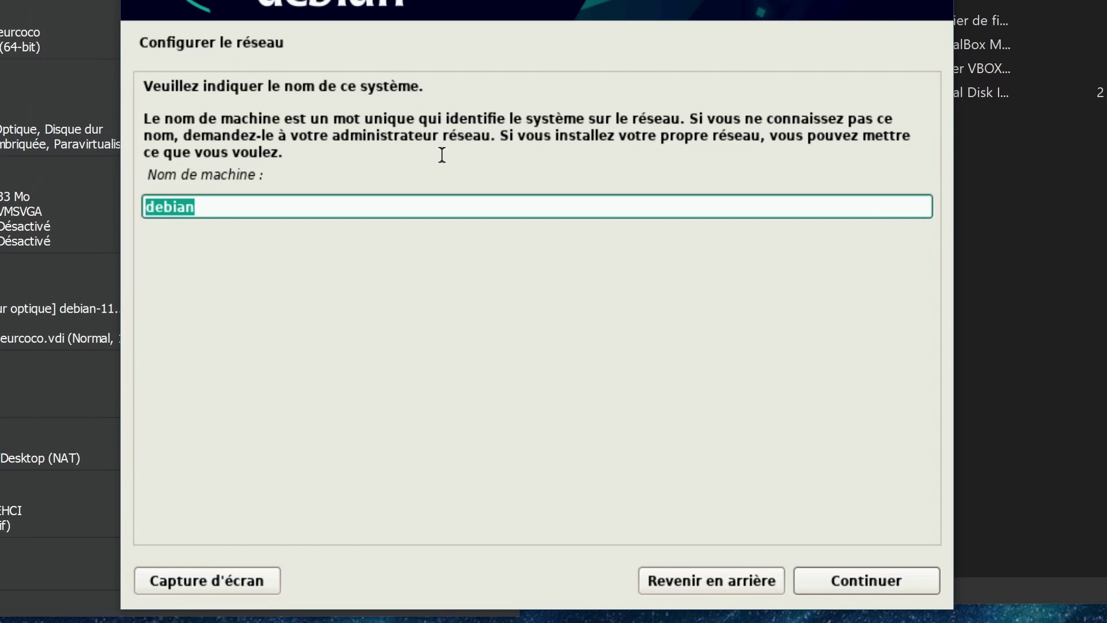
Set the hostname to ordinateur-coco and leave the domain name empty
left_click(323, 200)
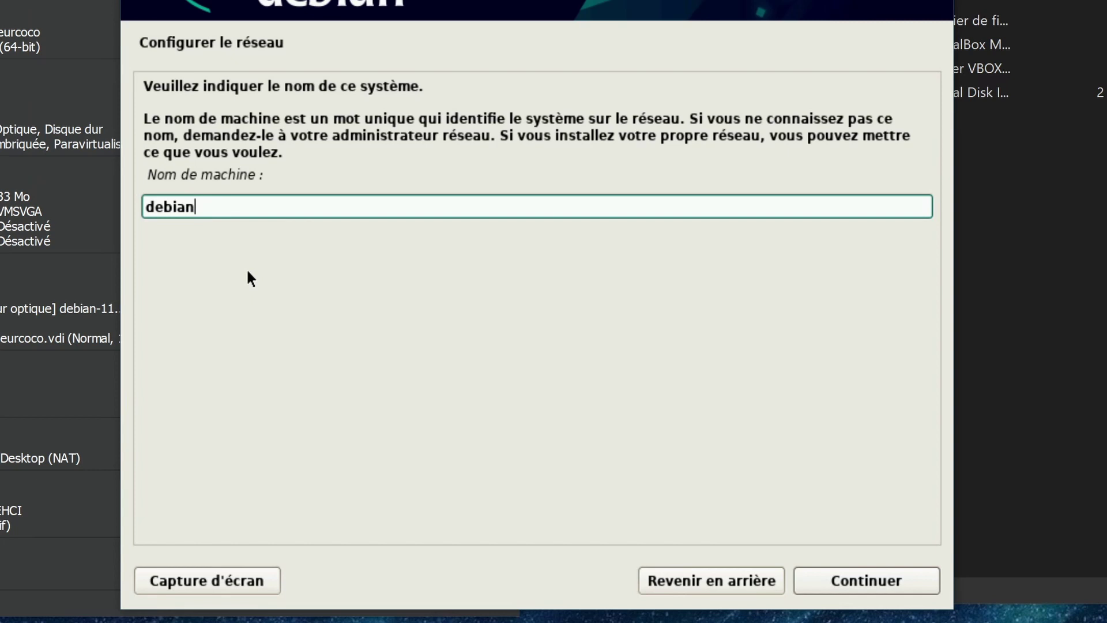
double_click(200, 196)
left_click(213, 207)
type("-coco")
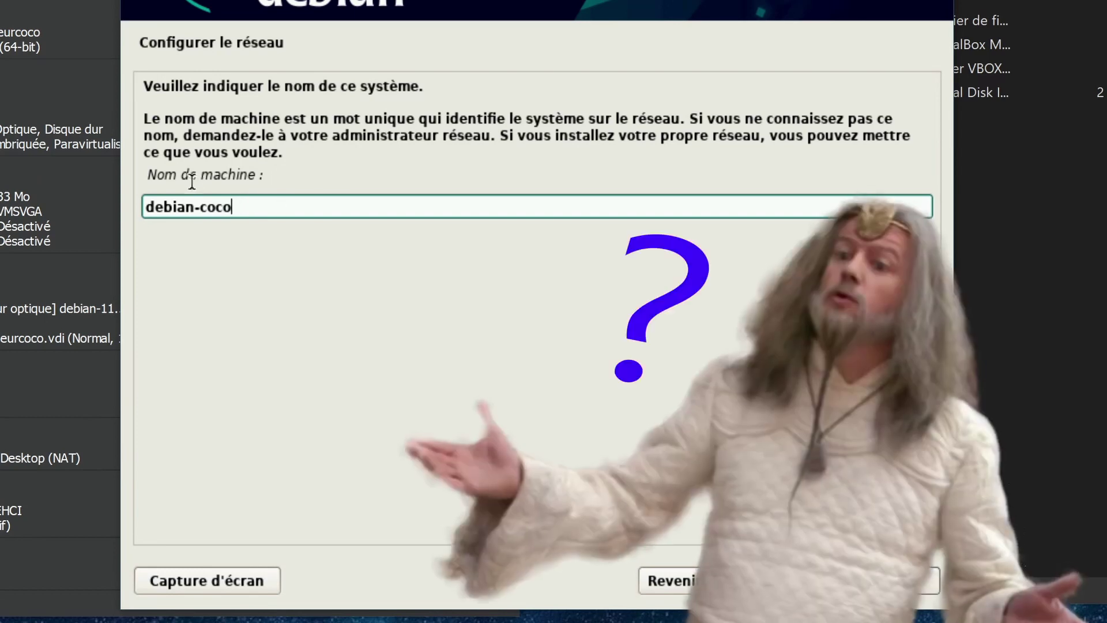
double_click(189, 205)
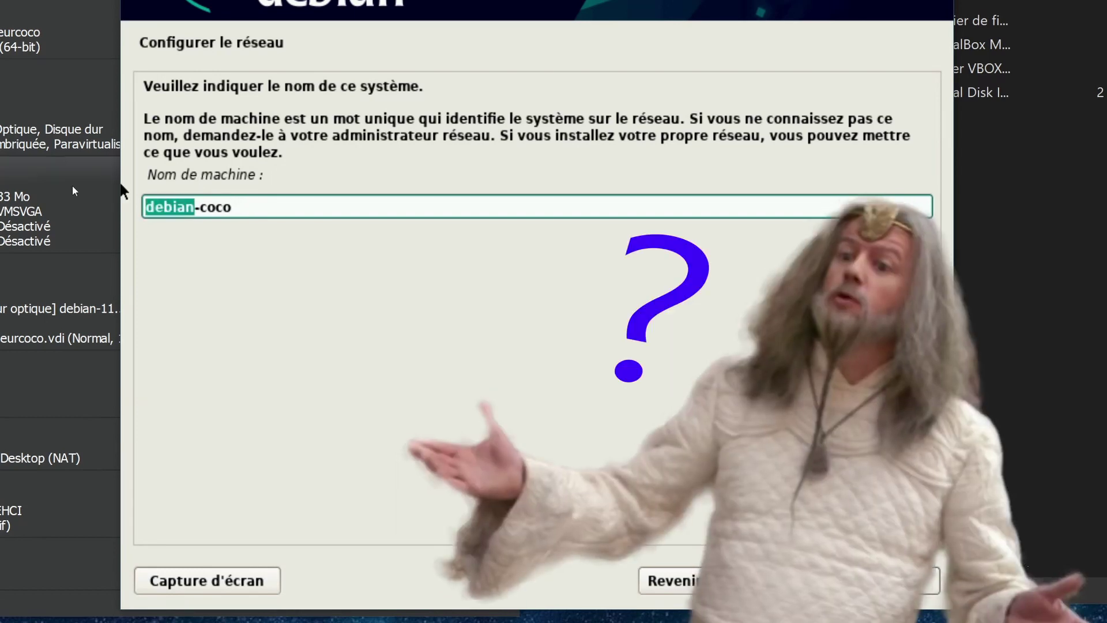
type("ordinateur")
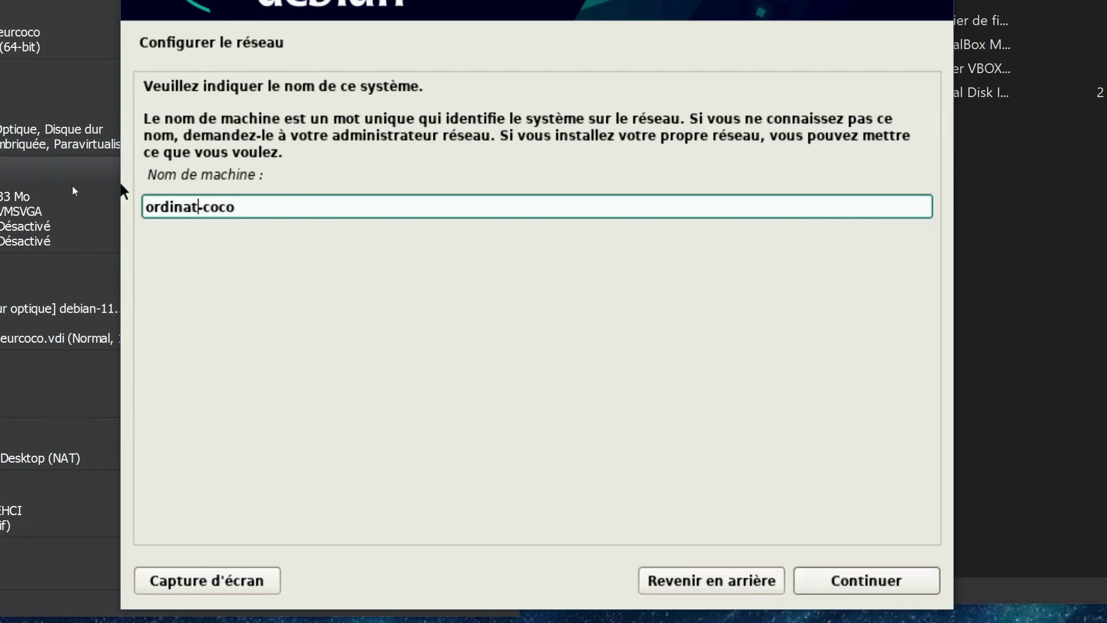
left_click(894, 583)
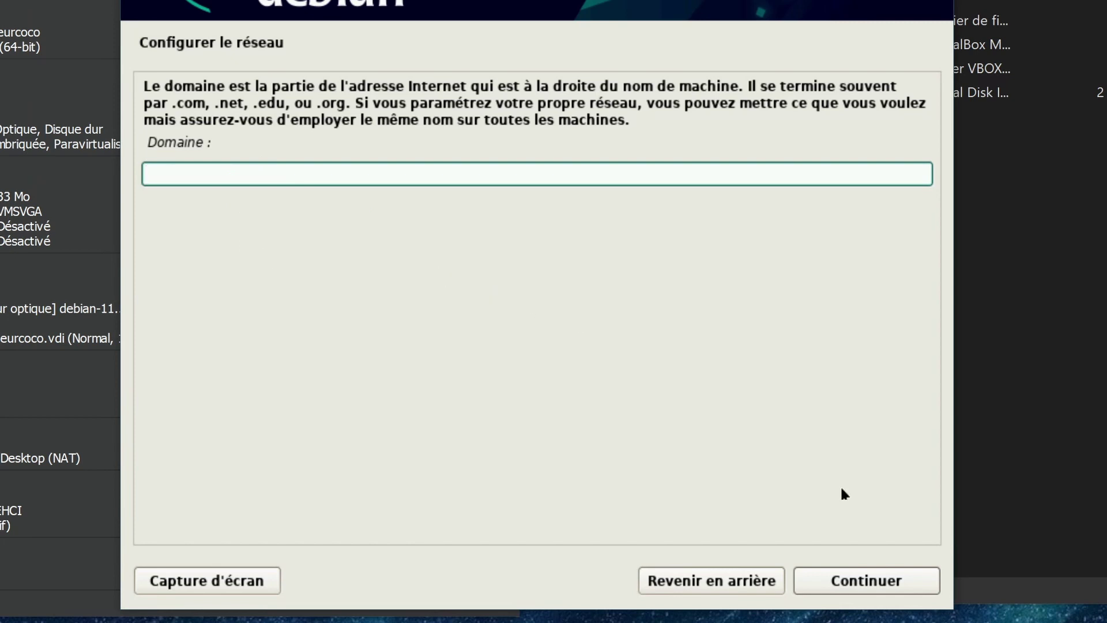
left_click(883, 578)
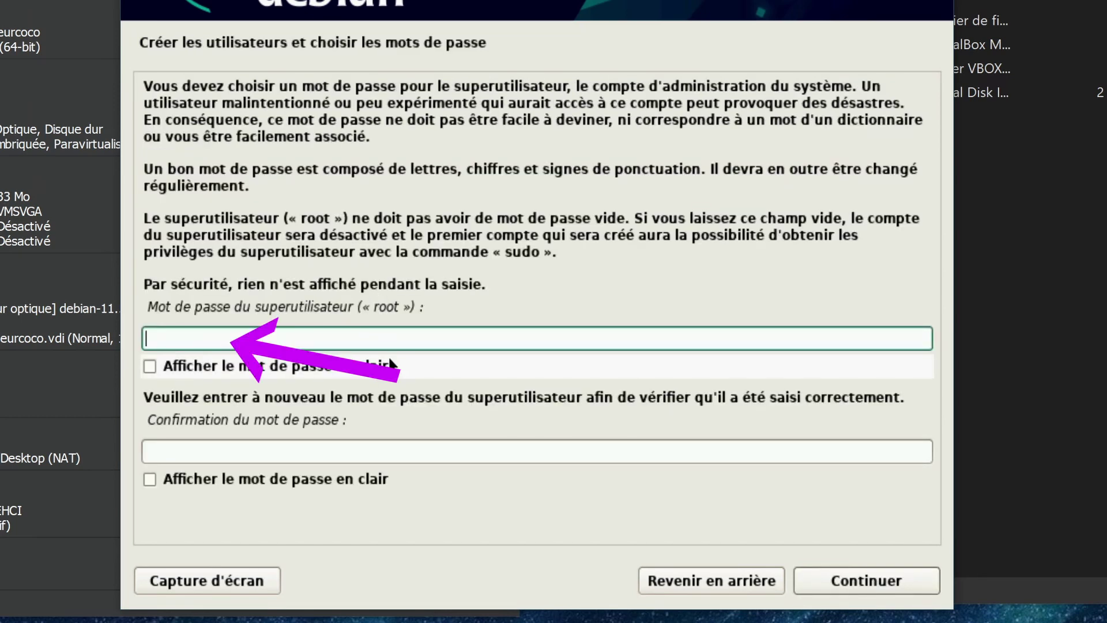
Enter the root password and confirm it in the second field
left_click(409, 451)
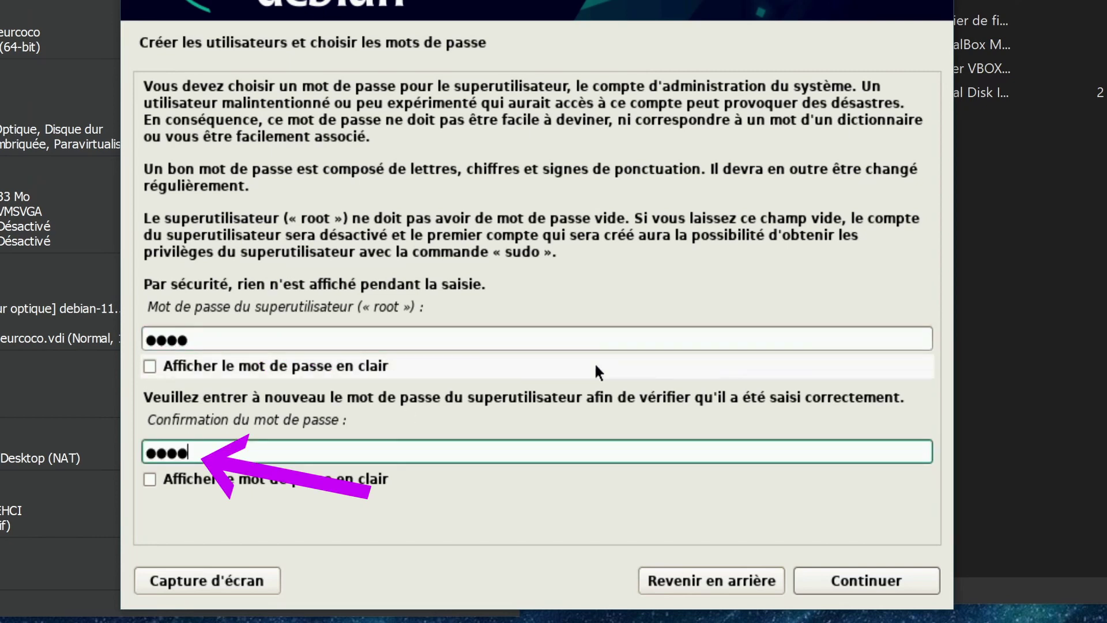
left_click(860, 574)
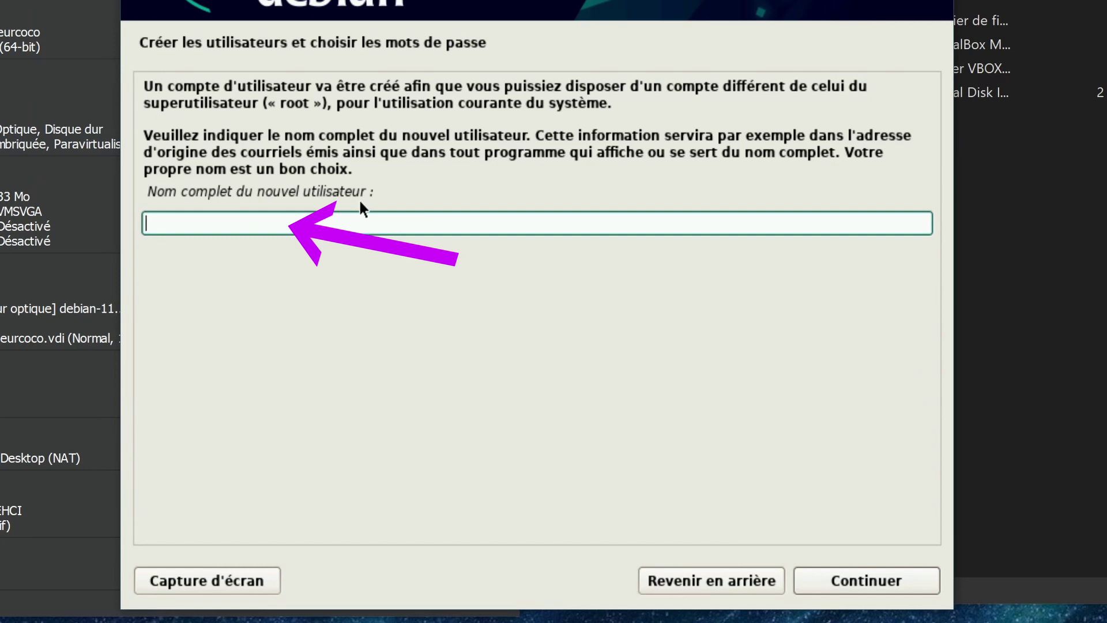
Enter the new user's full name and accept the suggested login name
type("coco lasticot")
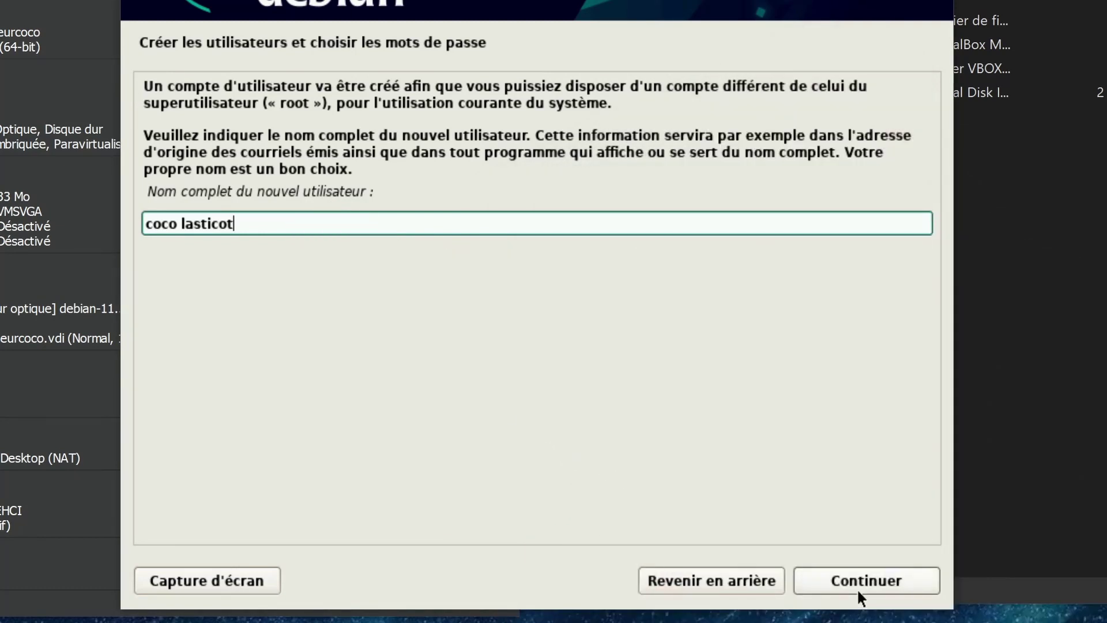
left_click(859, 586)
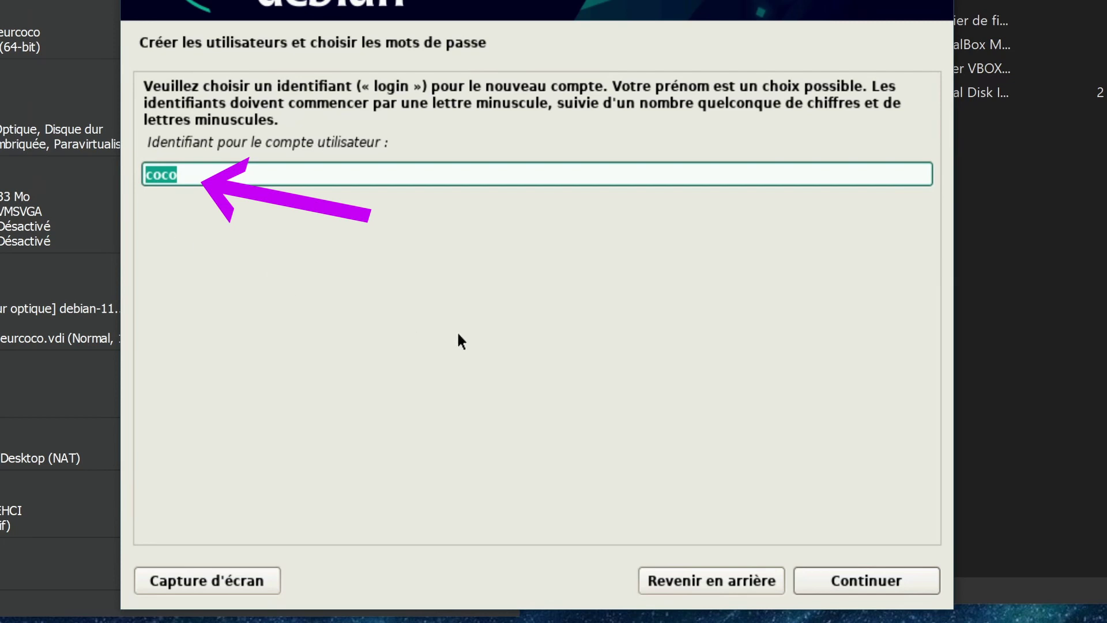
left_click(838, 581)
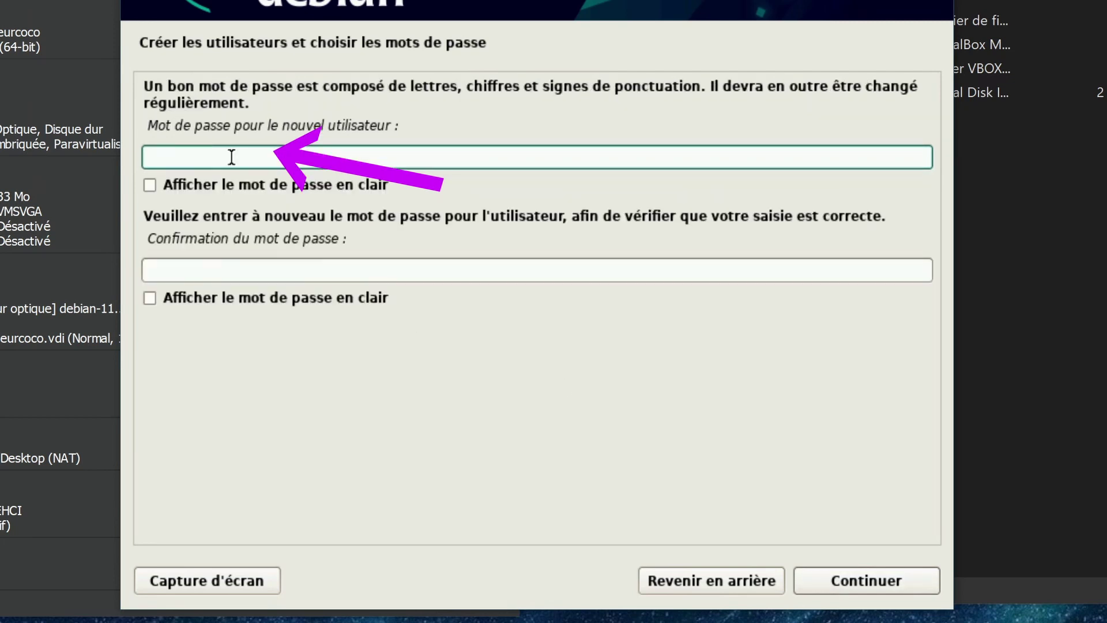
Set and confirm the new user account's password
key("Tab")
key("Tab")
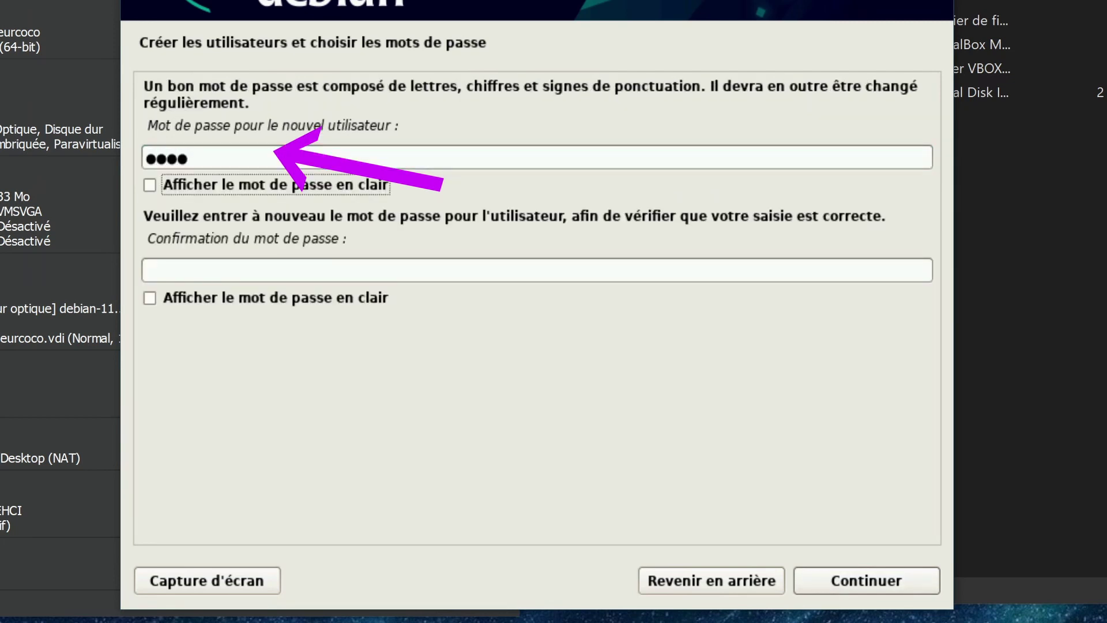
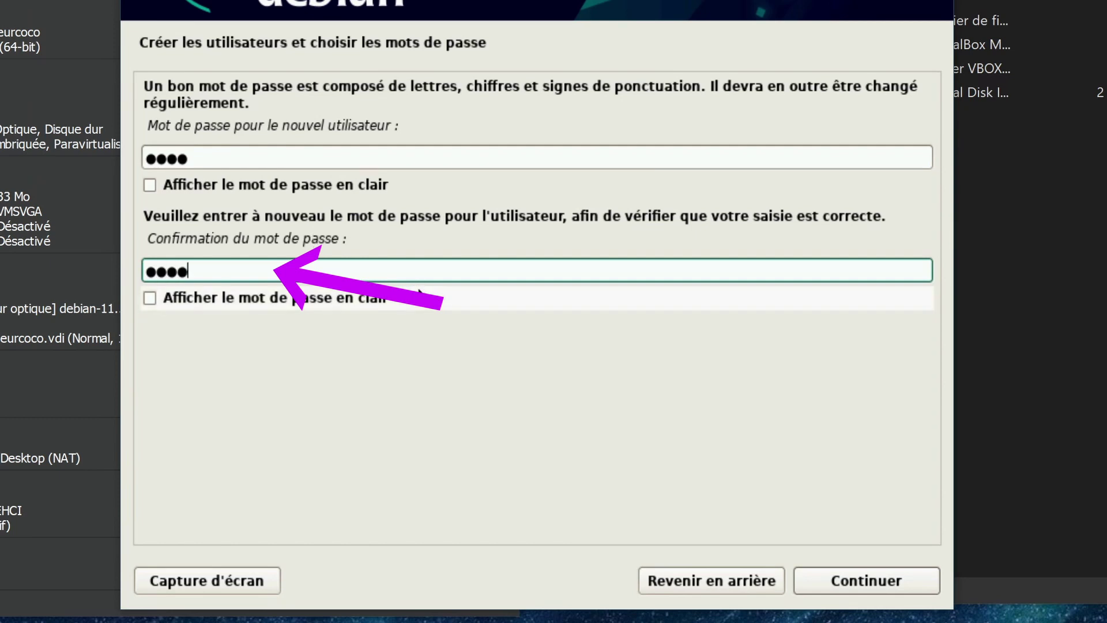
left_click(856, 581)
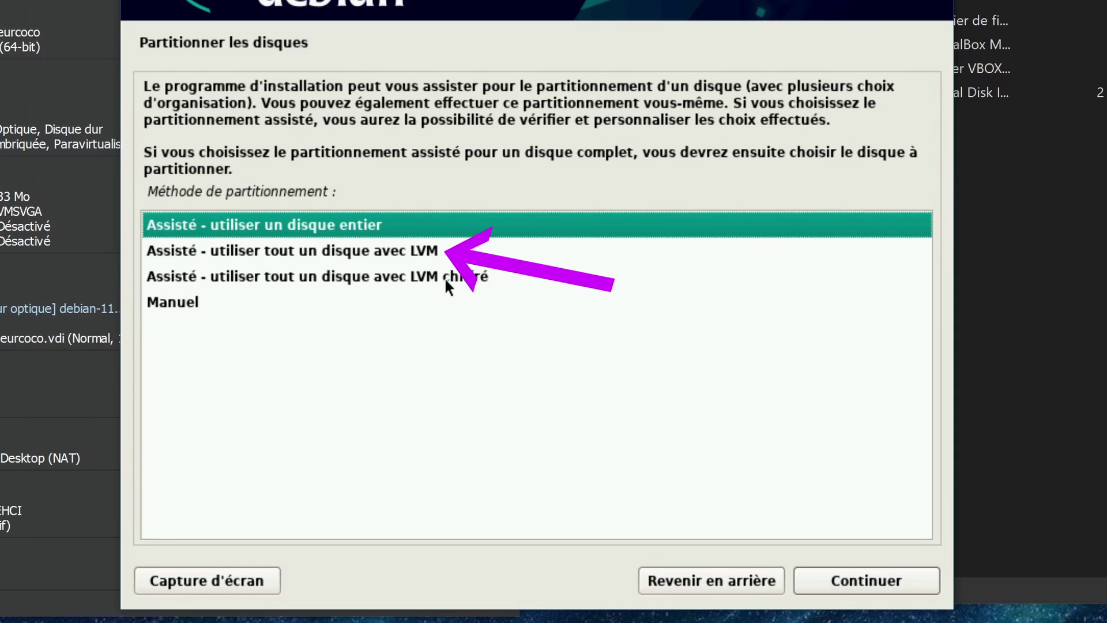
Use guided whole-disk partitioning on the 12.6 GB VBOX disk, with everything in one partition
left_click(352, 254)
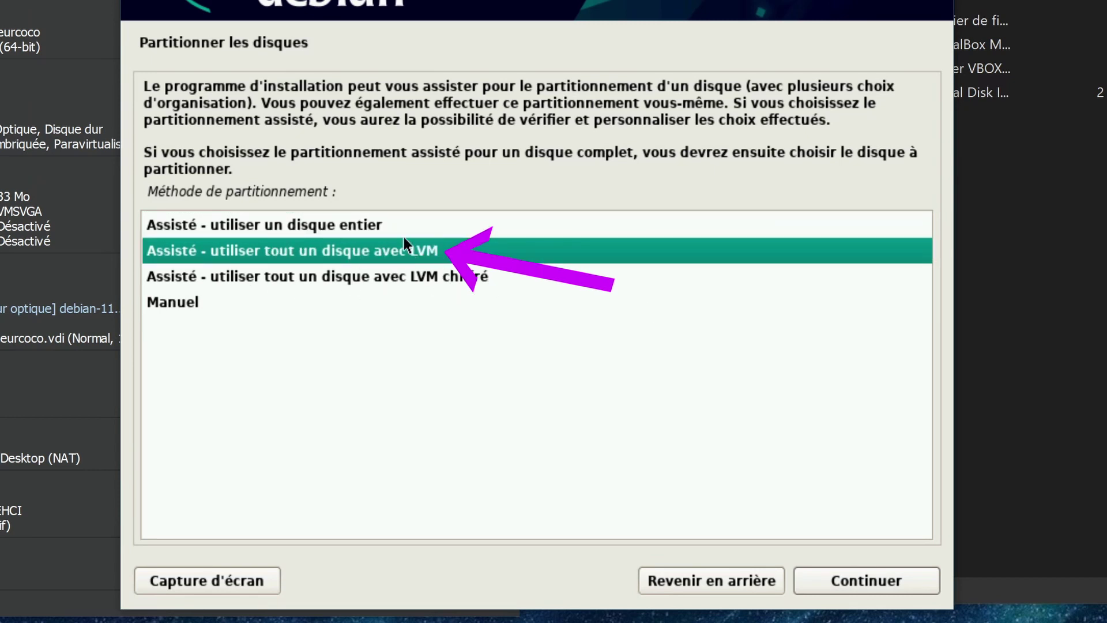
left_click(332, 225)
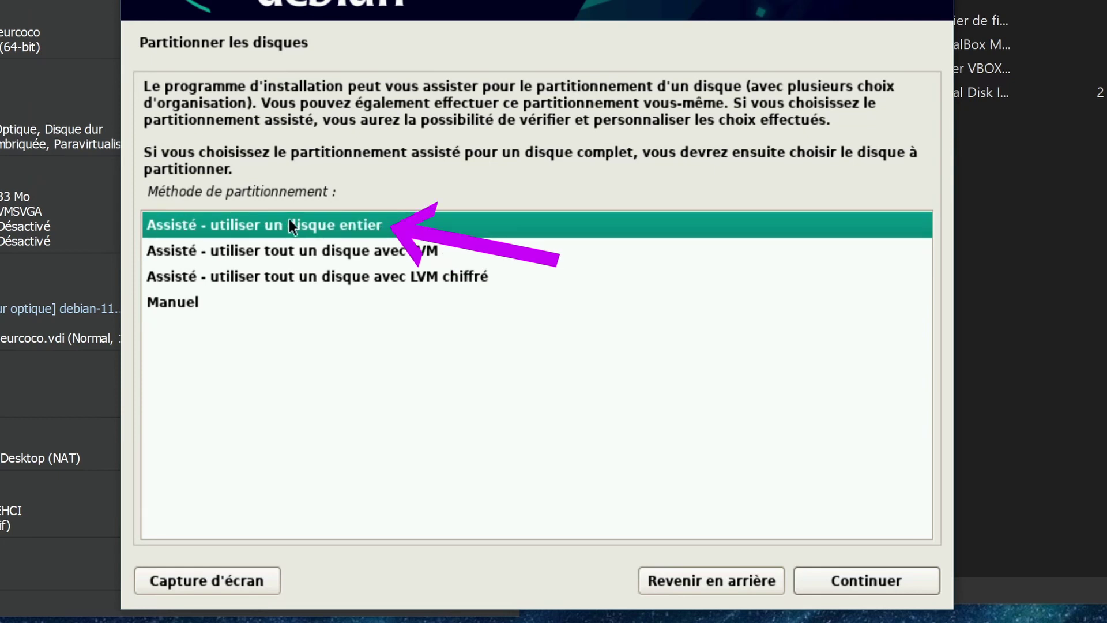
left_click(863, 581)
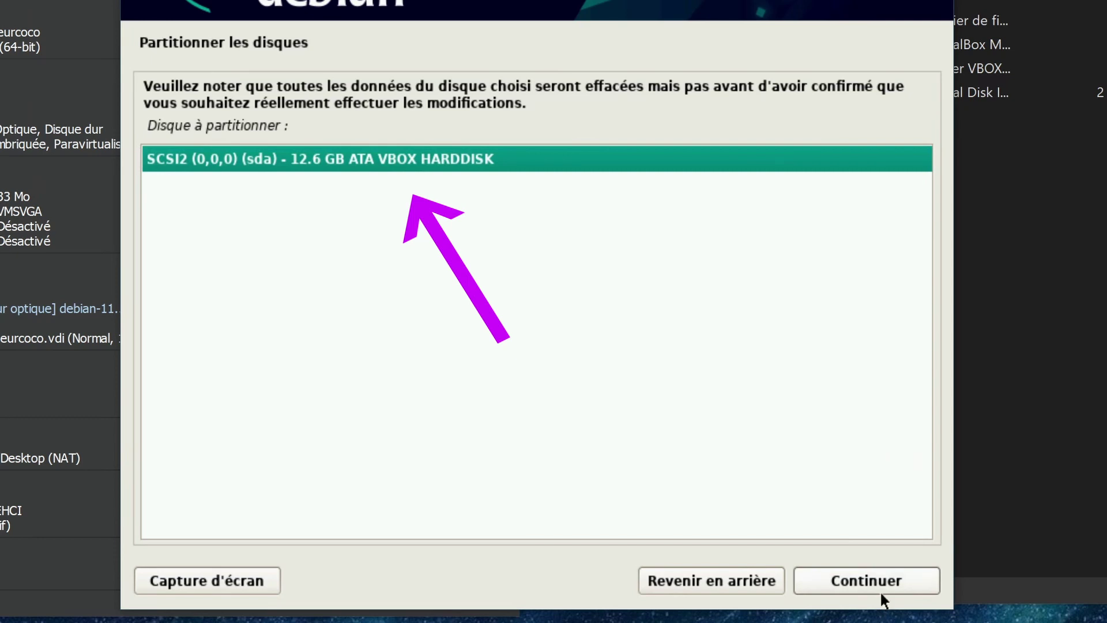
left_click(877, 576)
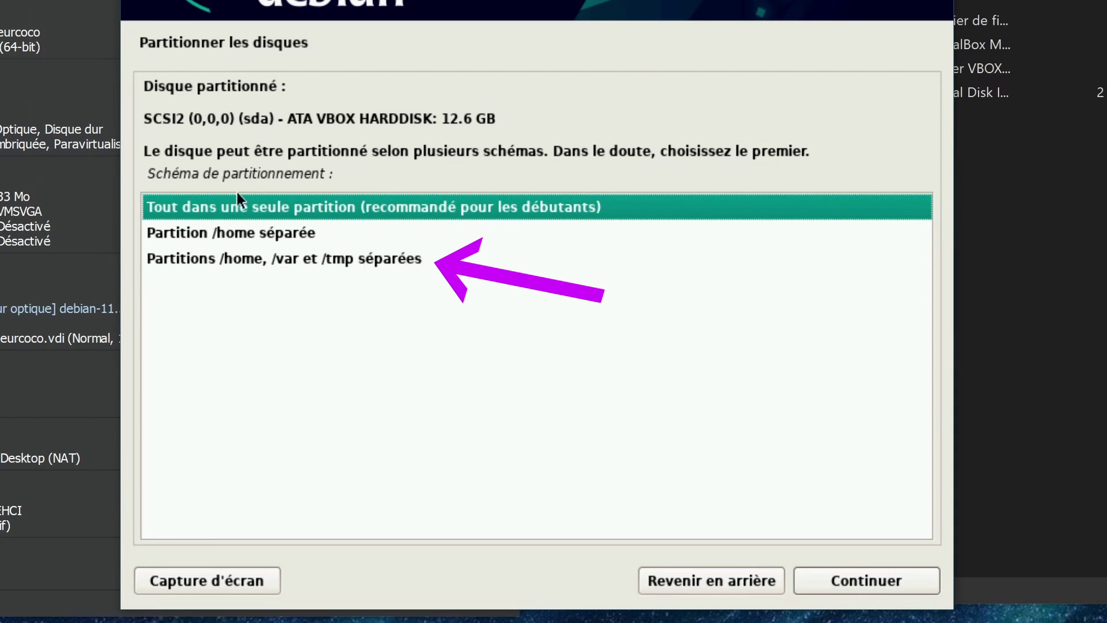
left_click(285, 234)
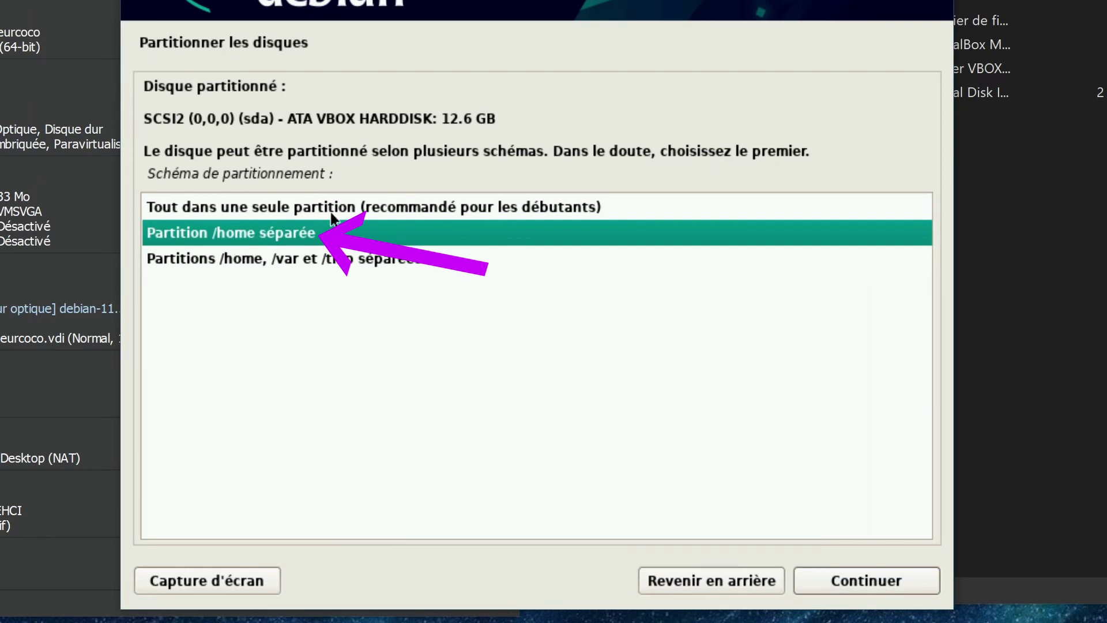
left_click(325, 208)
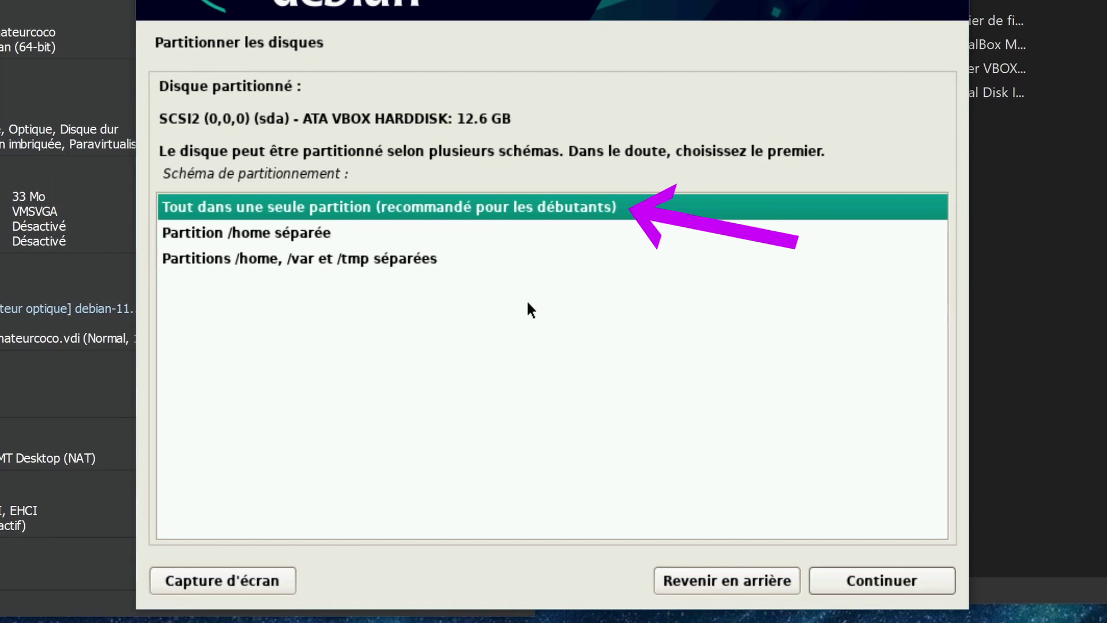
left_click(889, 584)
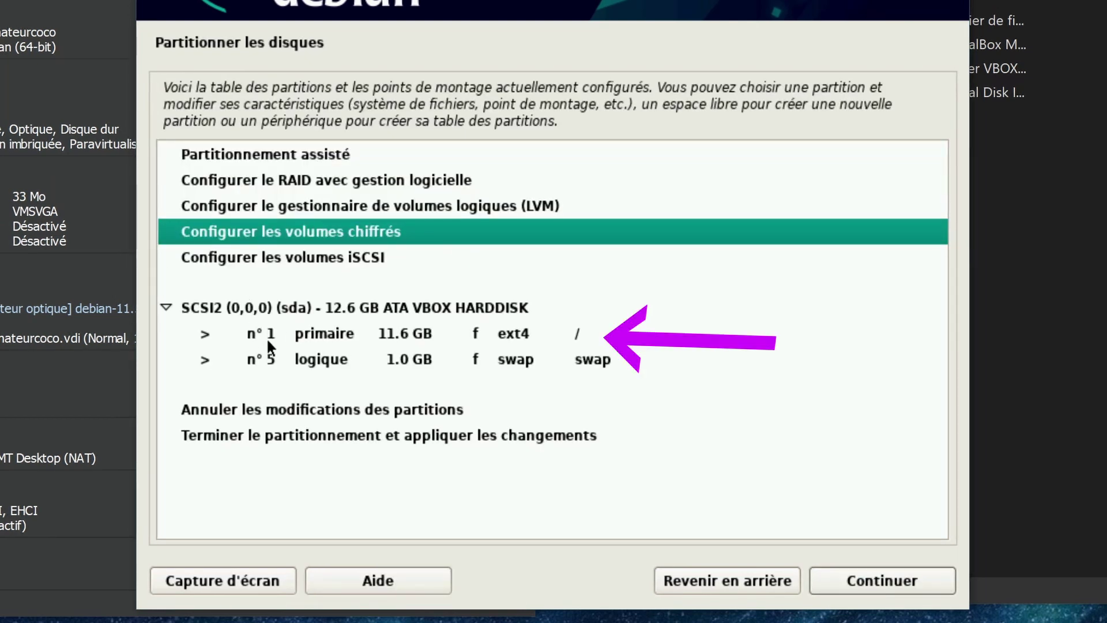
Finish partitioning, write the 11.6 GB ext4 root and 1.0 GB swap to disk, and install the base system
left_click(416, 338)
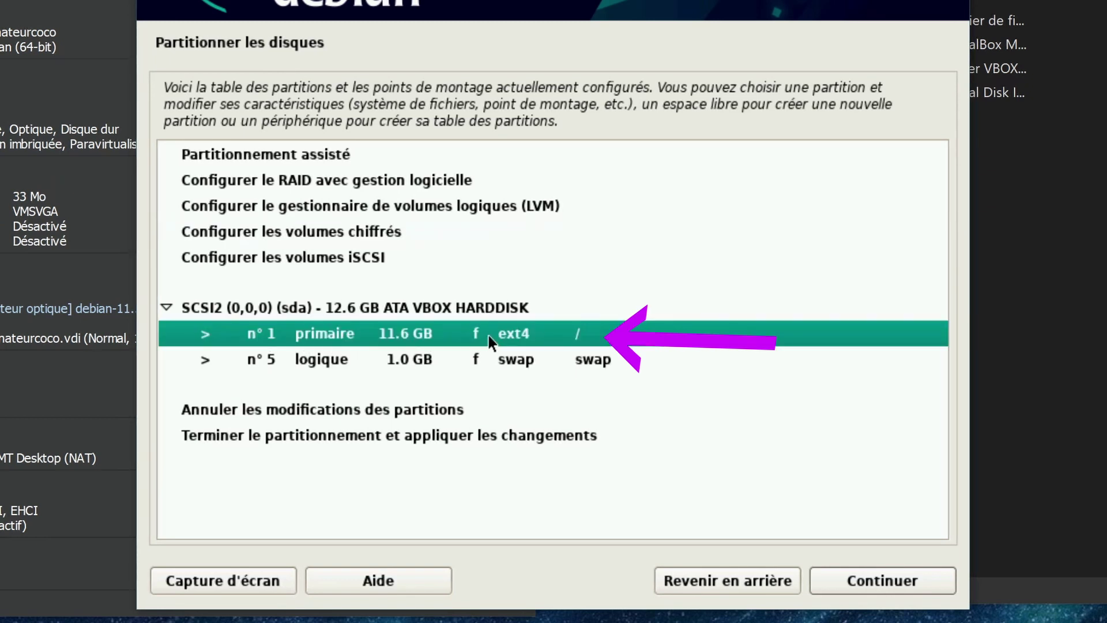
left_click(332, 357)
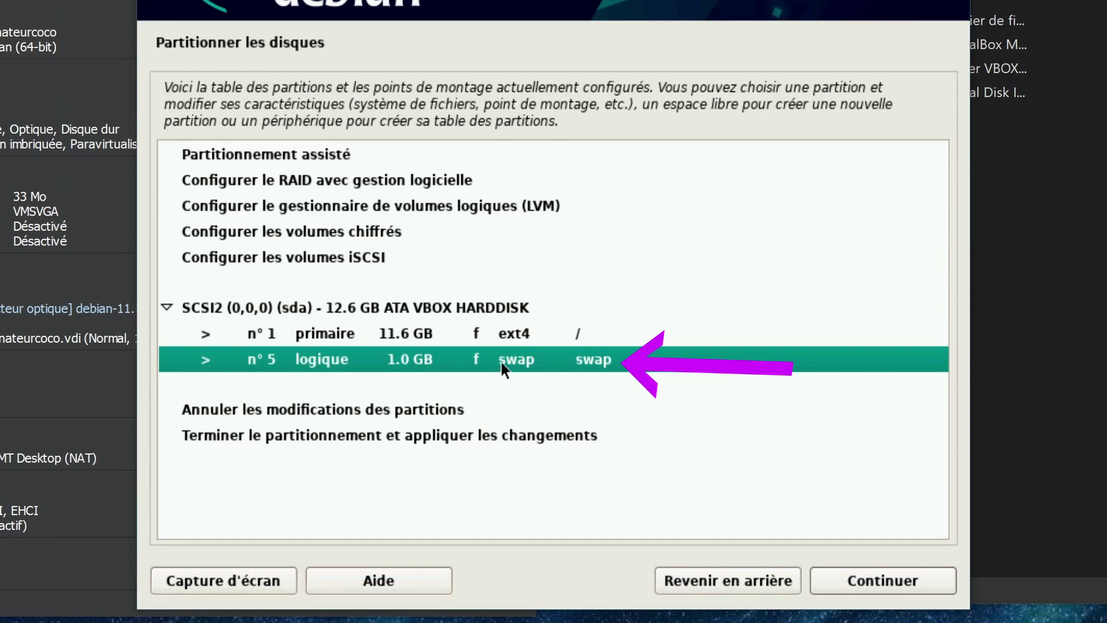
left_click(372, 436)
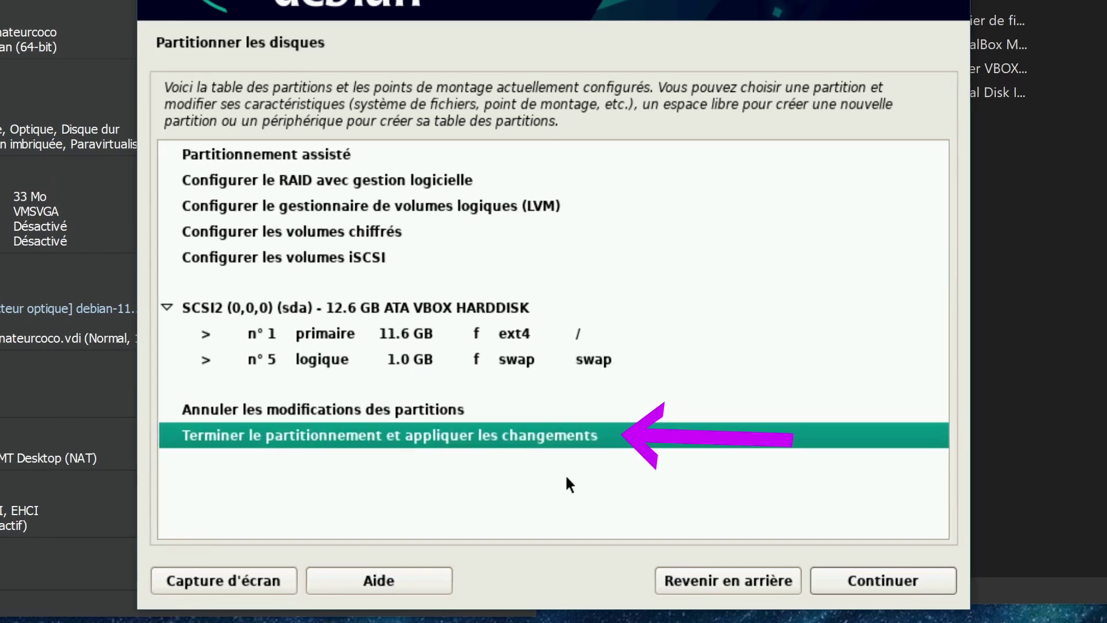
left_click(908, 584)
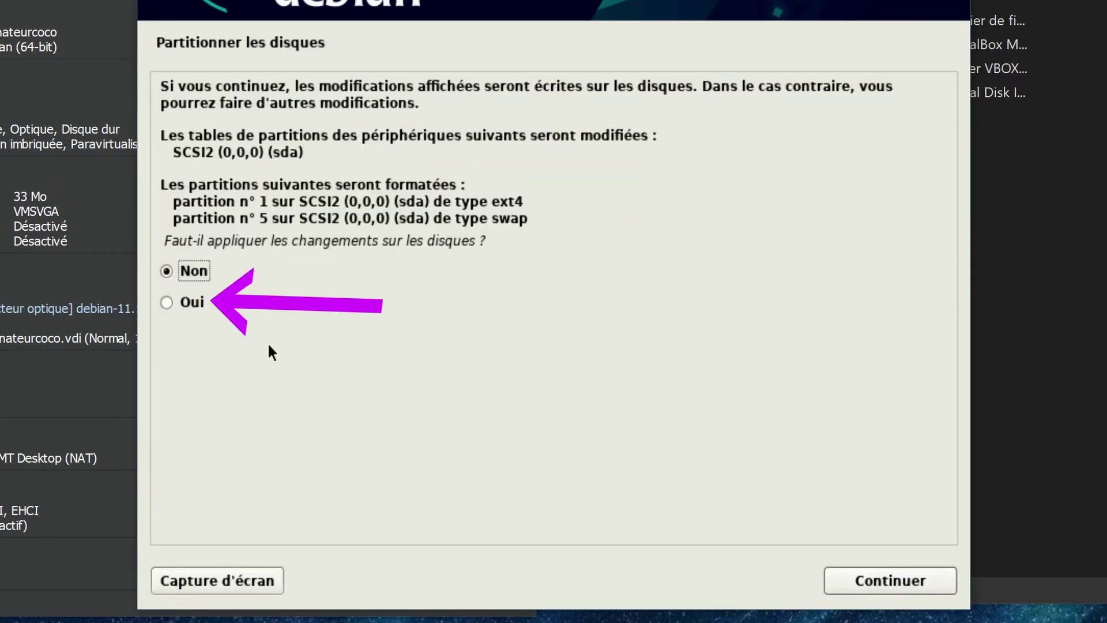
left_click(189, 299)
left_click(859, 573)
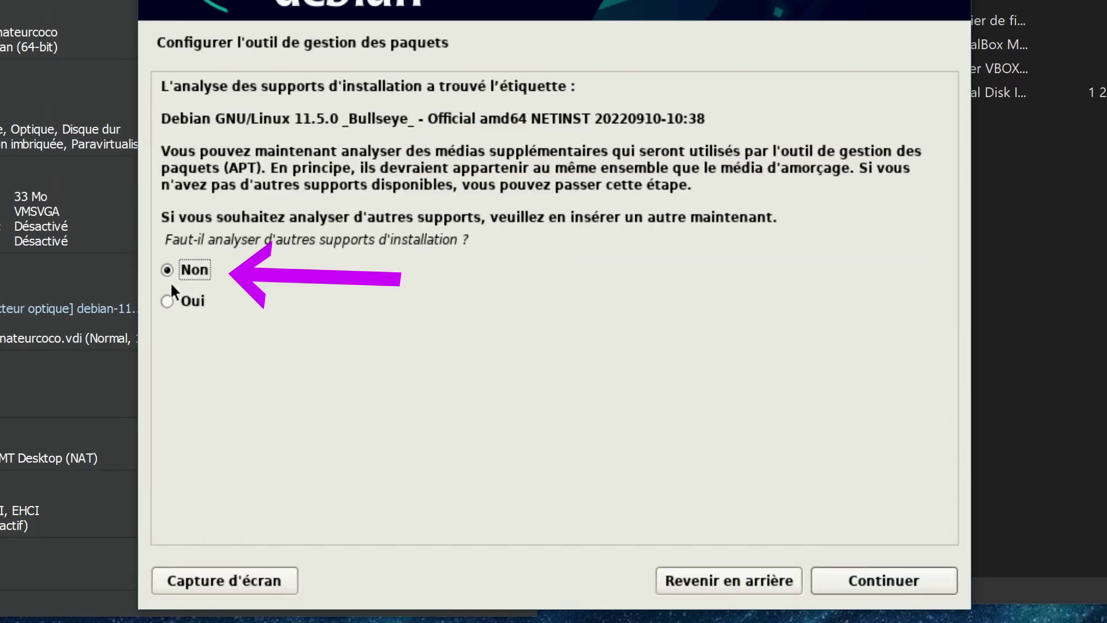
Skip scanning other media and choose the France mirror deb.debian.org
left_click(878, 582)
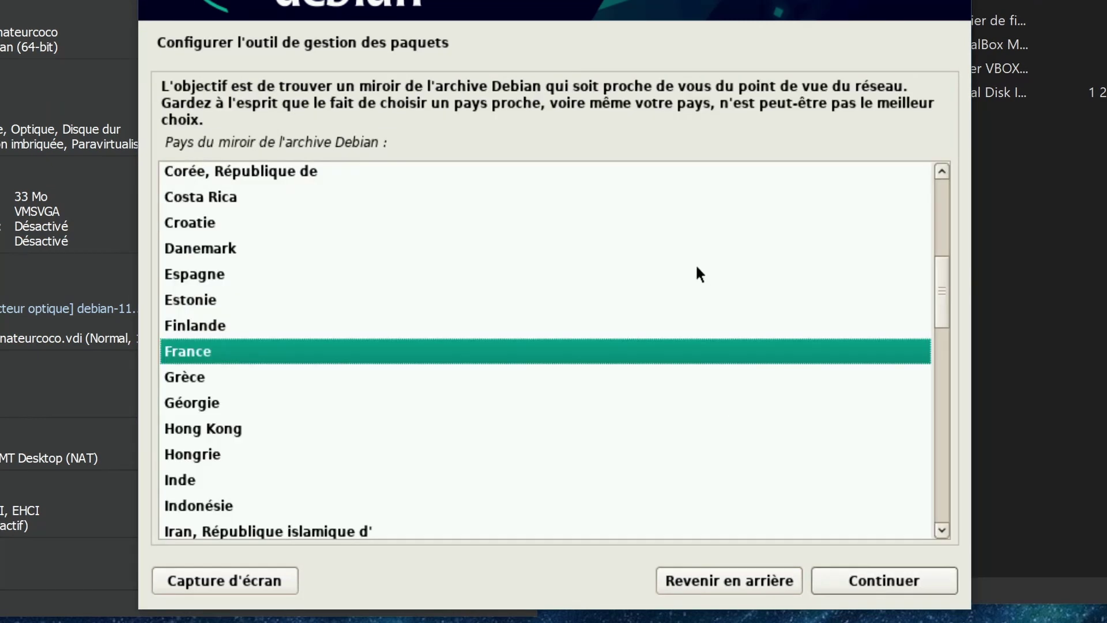
left_click(188, 352)
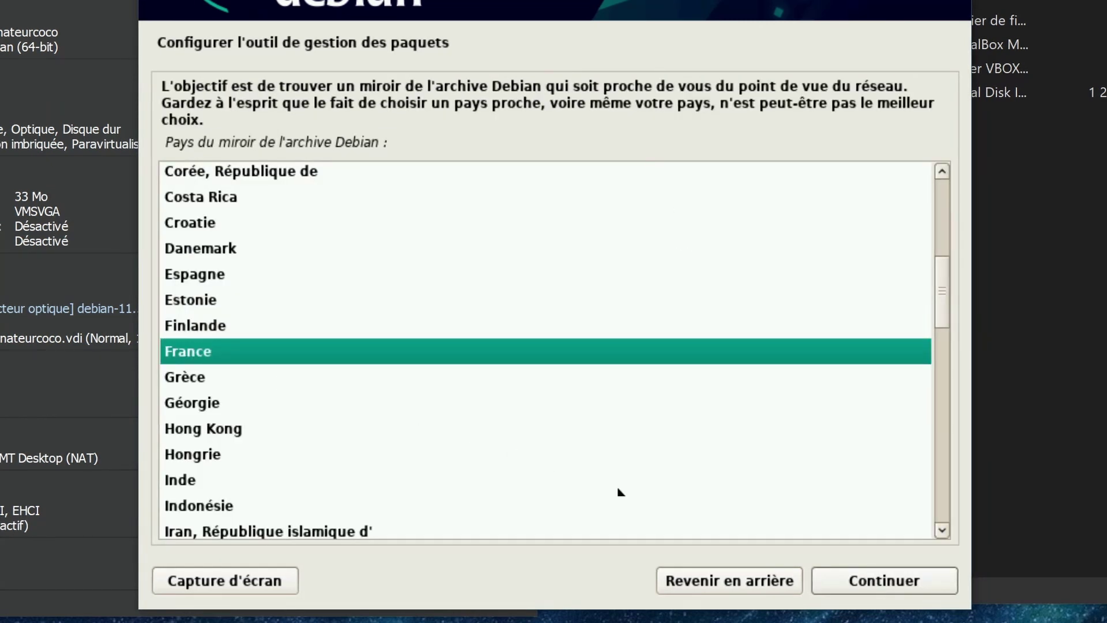
left_click(845, 579)
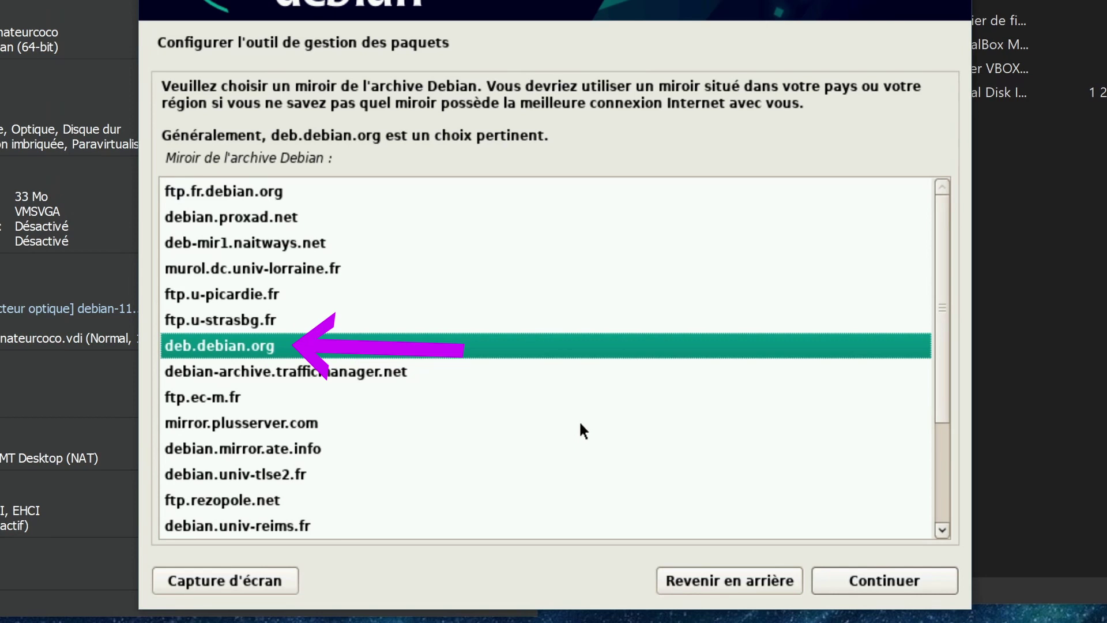
left_click(262, 353)
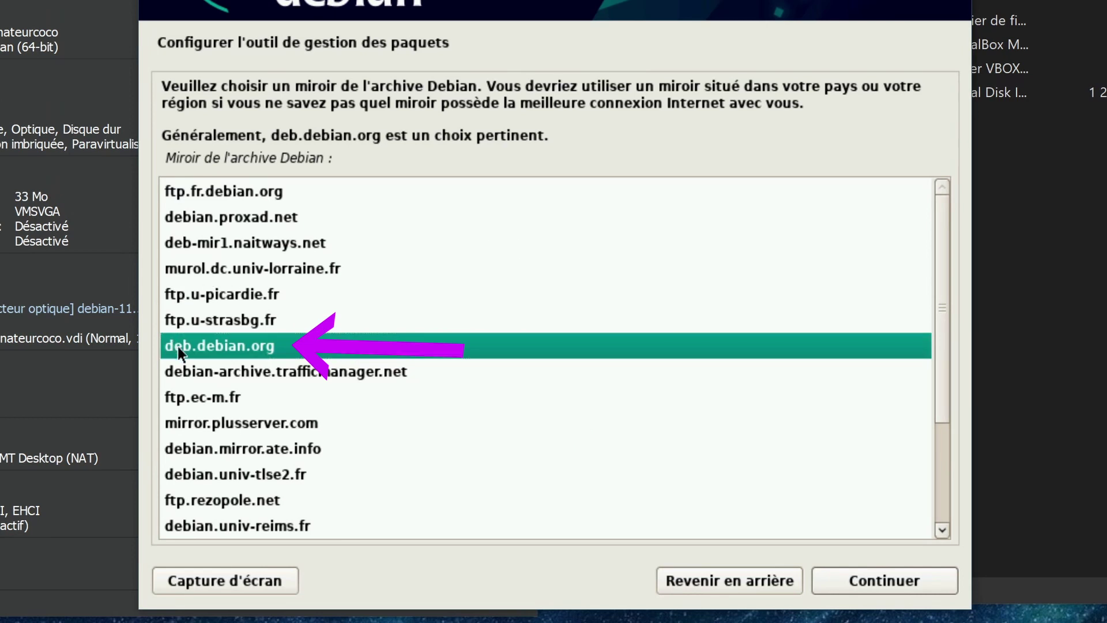
double_click(267, 344)
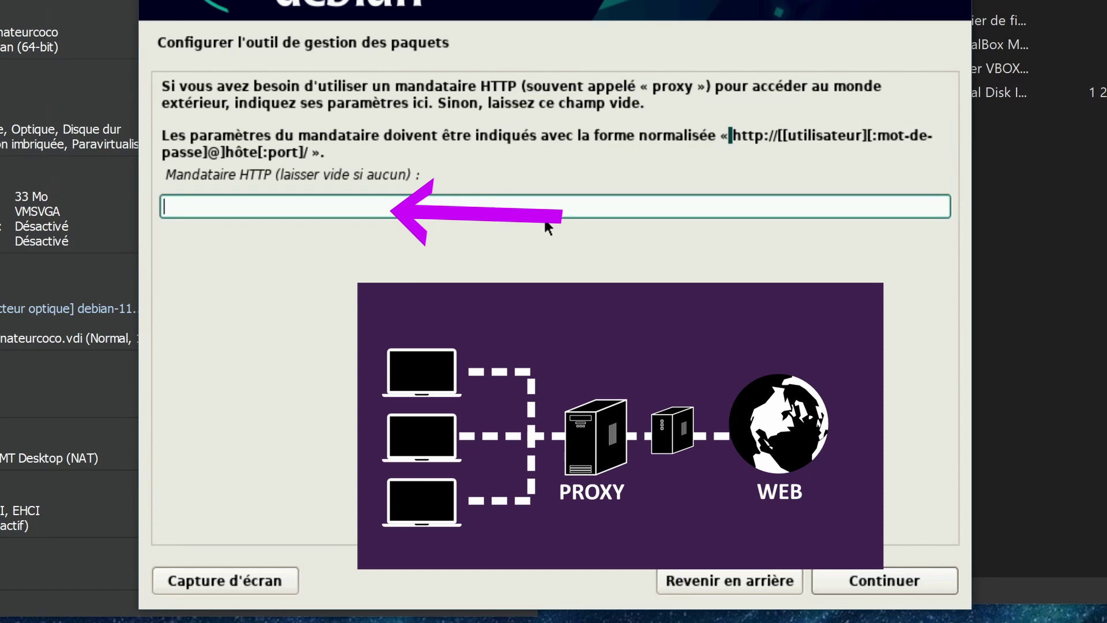
Leave the HTTP proxy field empty and continue
left_click_drag(731, 135, 862, 148)
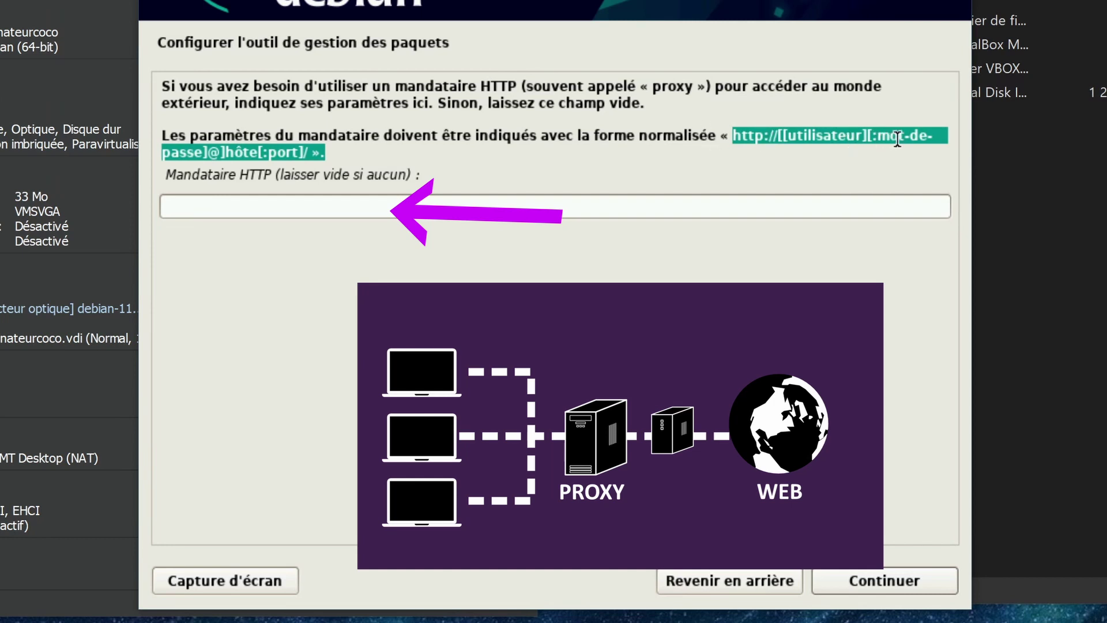
left_click(420, 203)
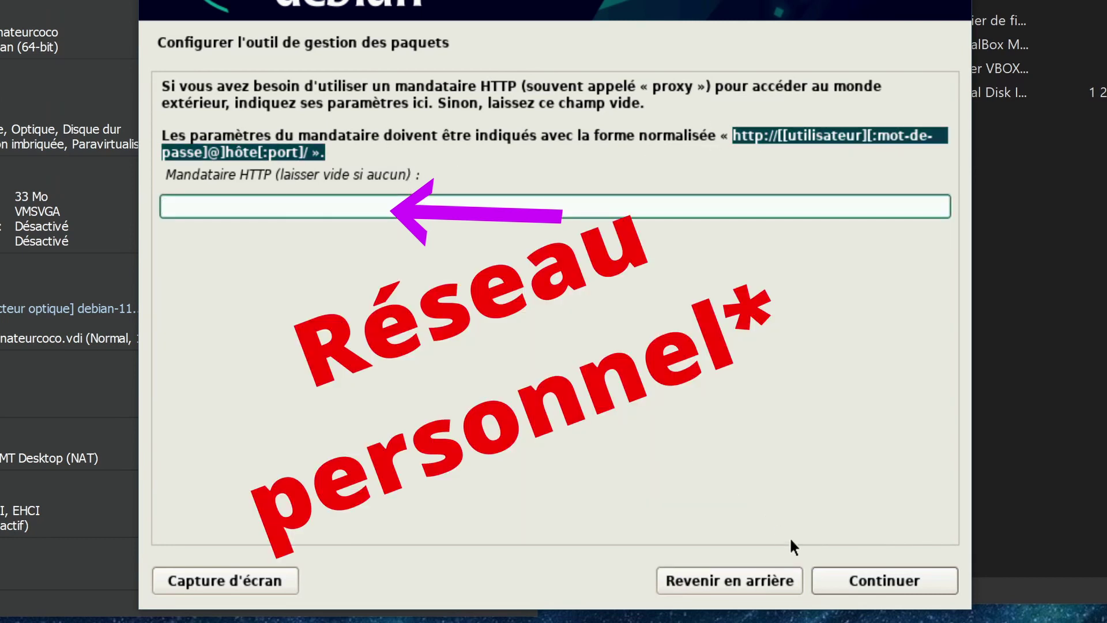
left_click(881, 579)
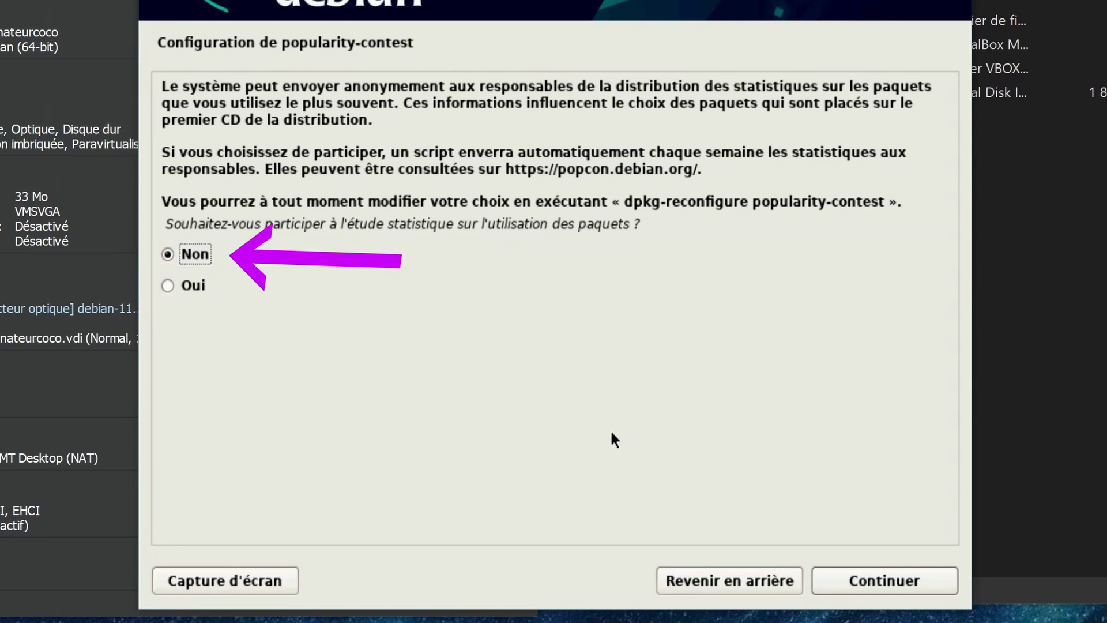
Decline the popularity-contest survey and keep Debian desktop environment ticked with GNOME dropped
left_click(877, 582)
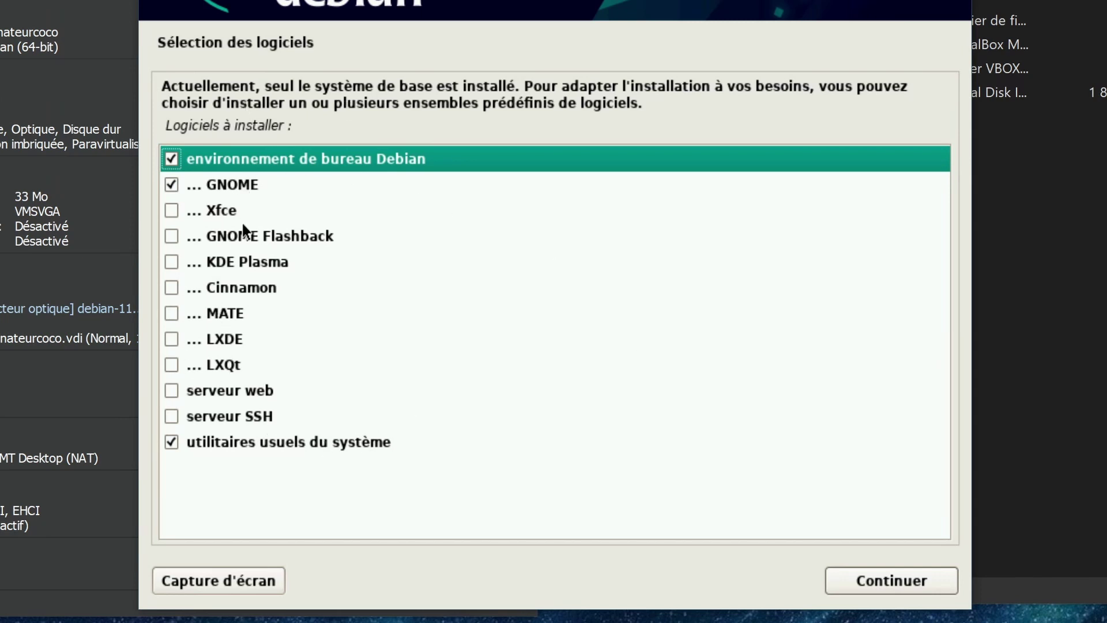
left_click(171, 158)
left_click(171, 184)
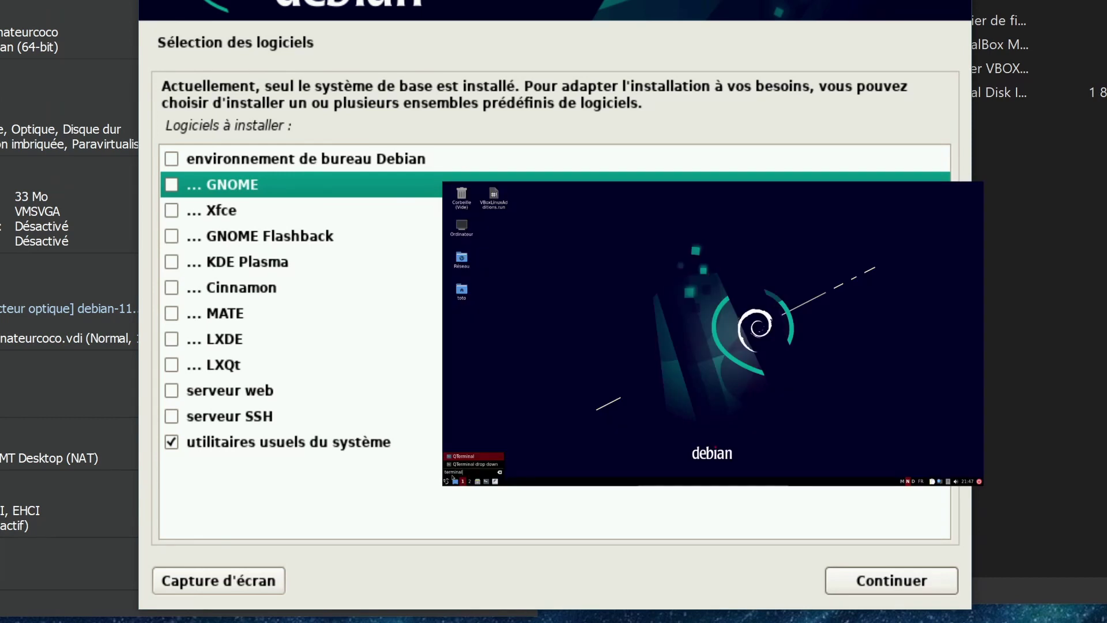
left_click(172, 154)
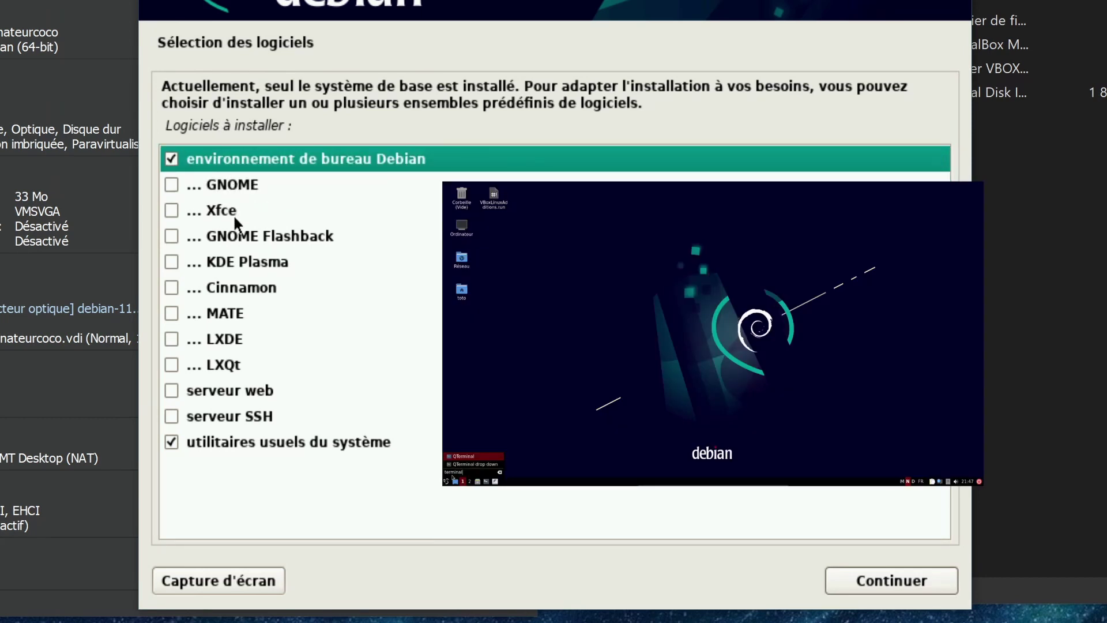
left_click(172, 339)
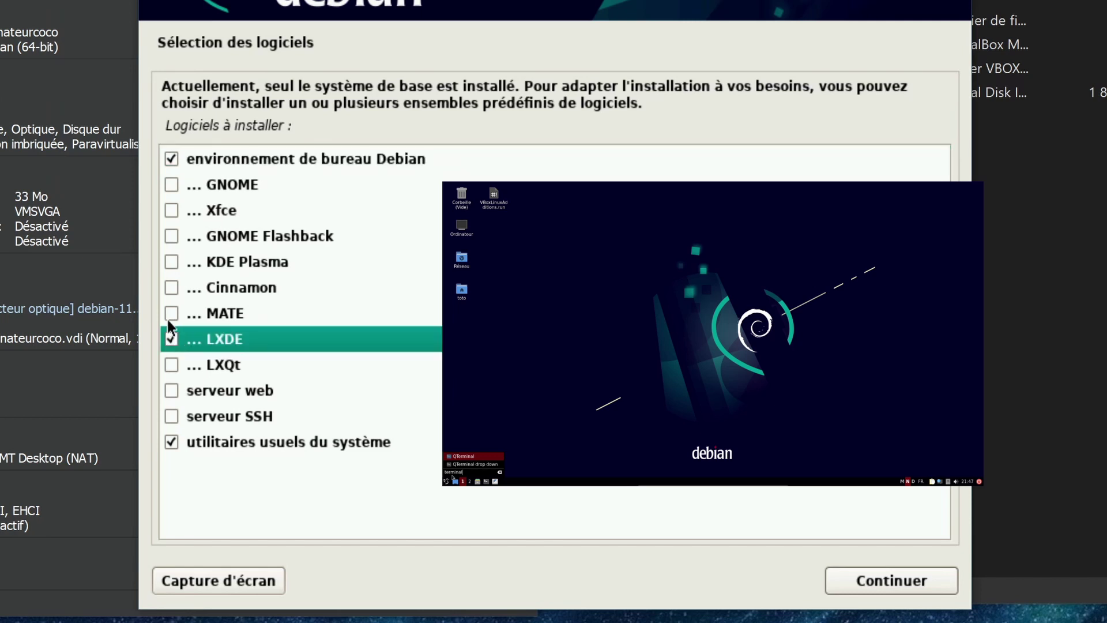
left_click(171, 339)
left_click(171, 315)
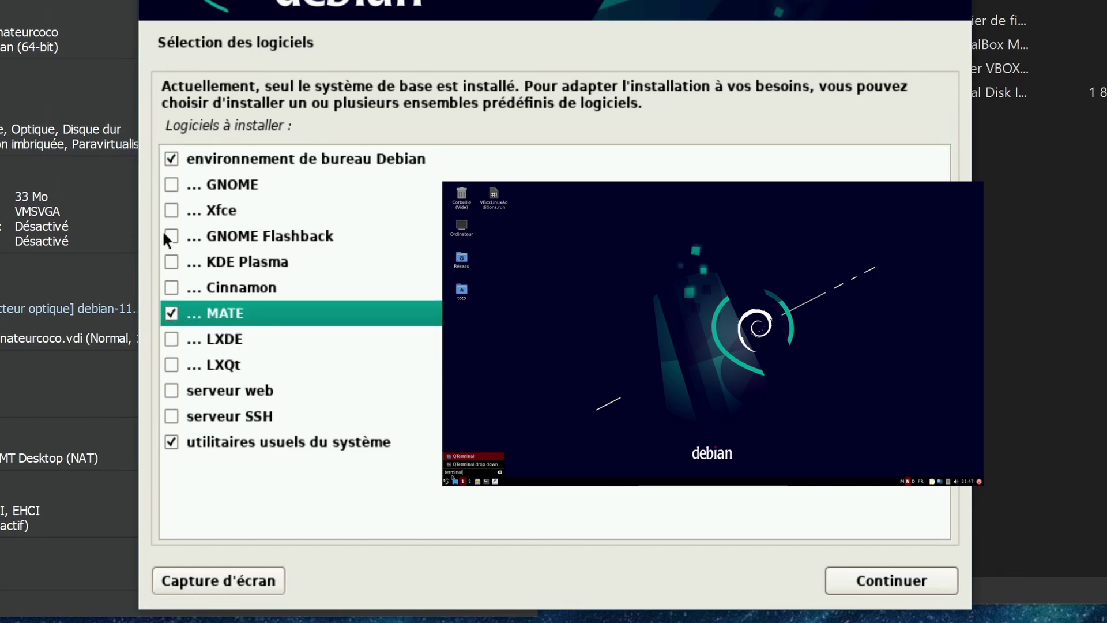
left_click(171, 313)
Select the SSH server and LXDE, then install the chosen software
left_click(171, 391)
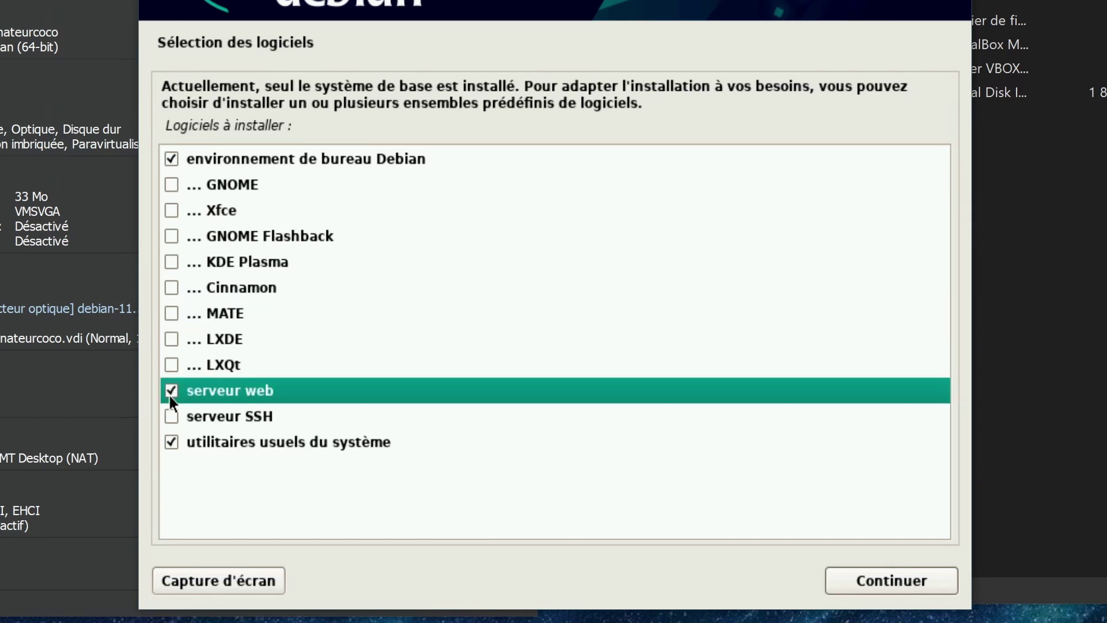
left_click(174, 416)
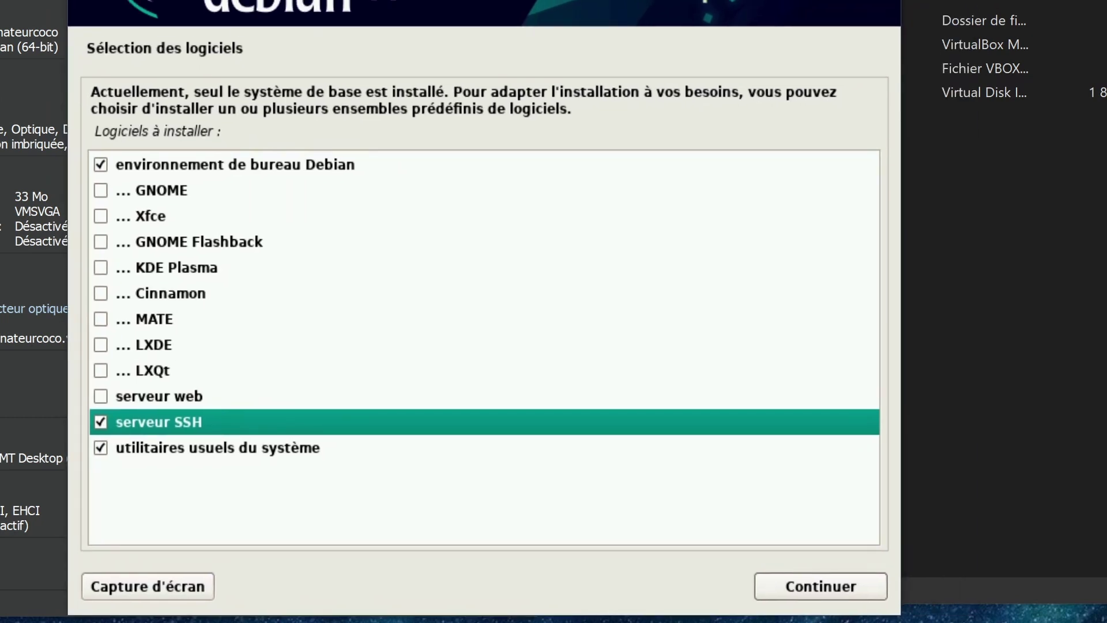
left_click(125, 432)
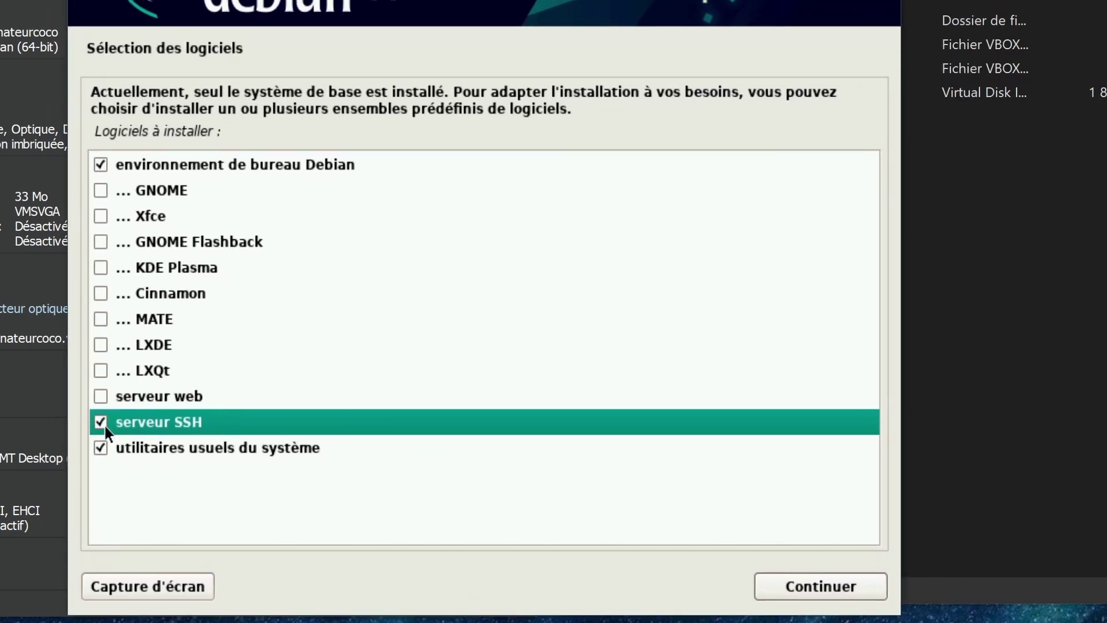
left_click(109, 351)
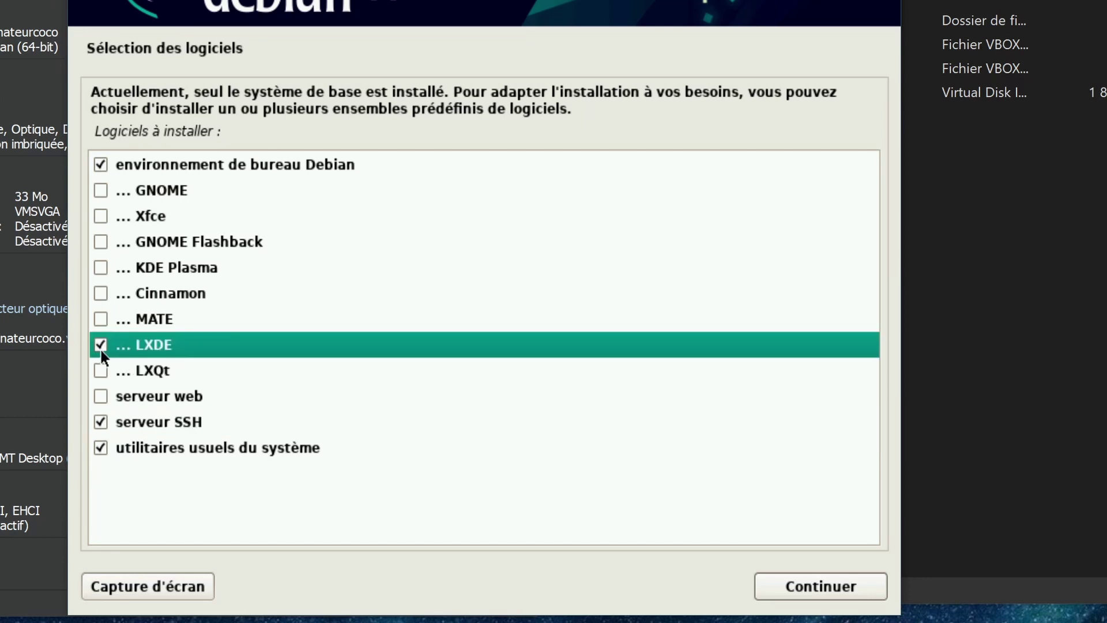
left_click(792, 584)
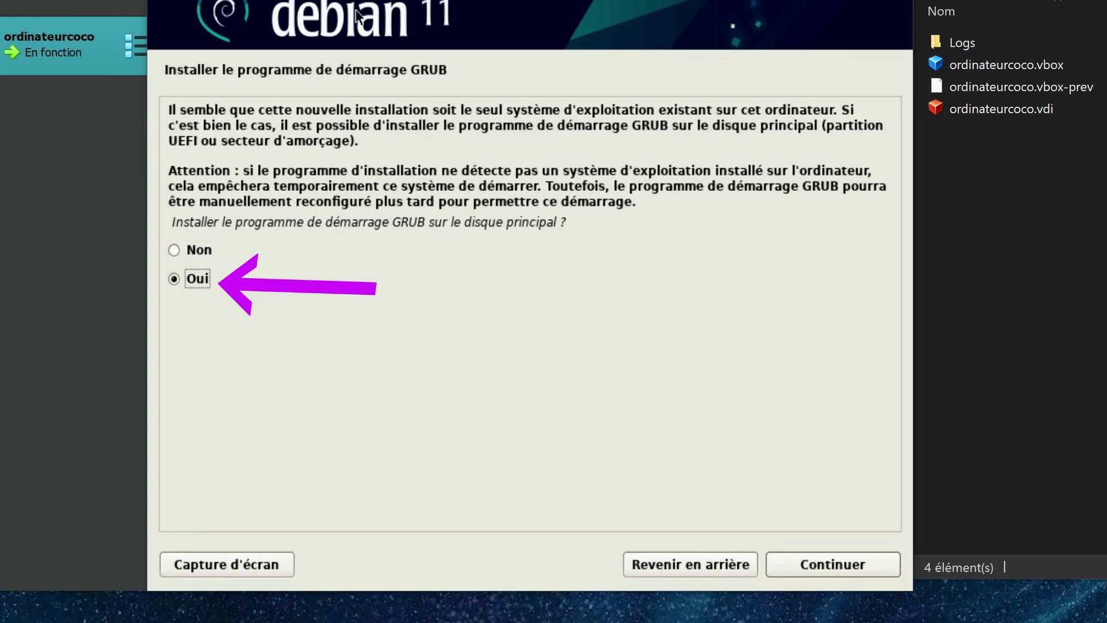
Install the GRUB boot loader on /dev/sda
key("Tab")
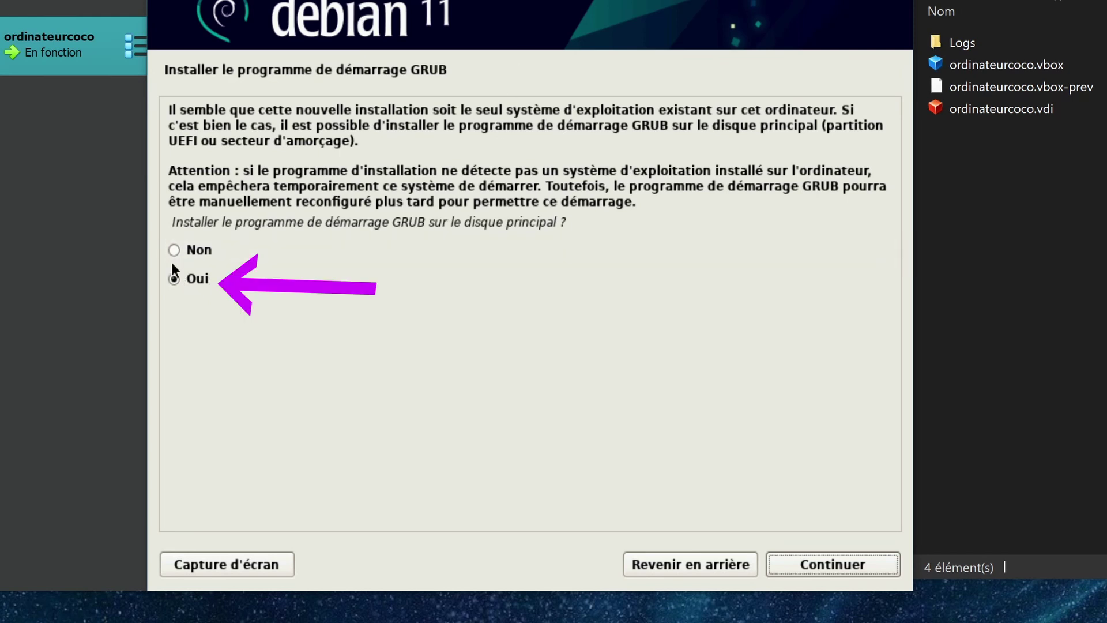
left_click(837, 561)
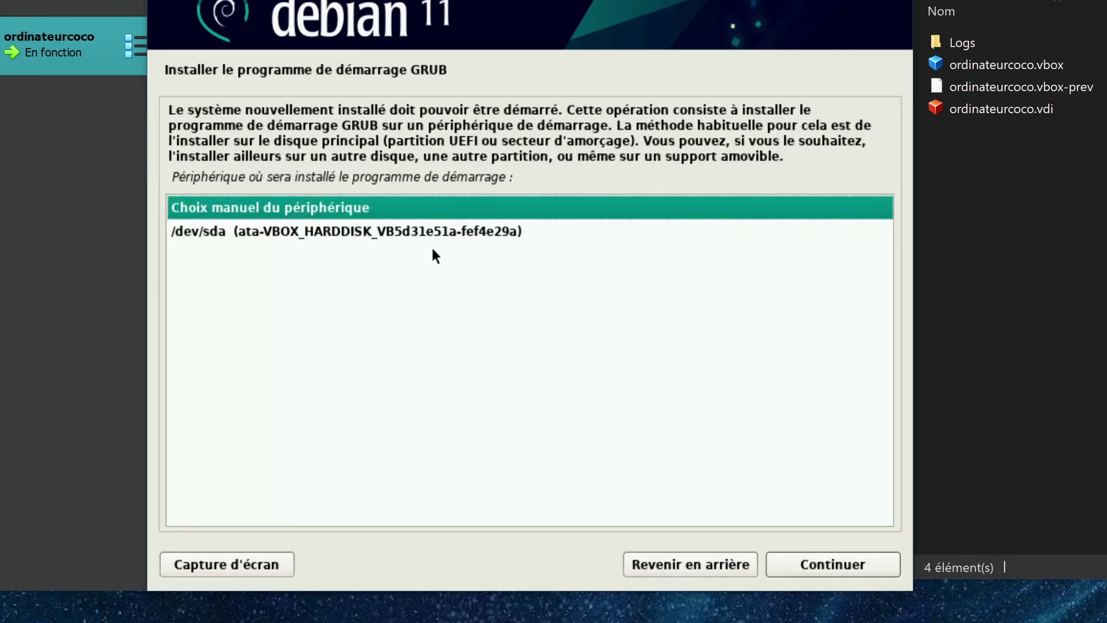
left_click(336, 233)
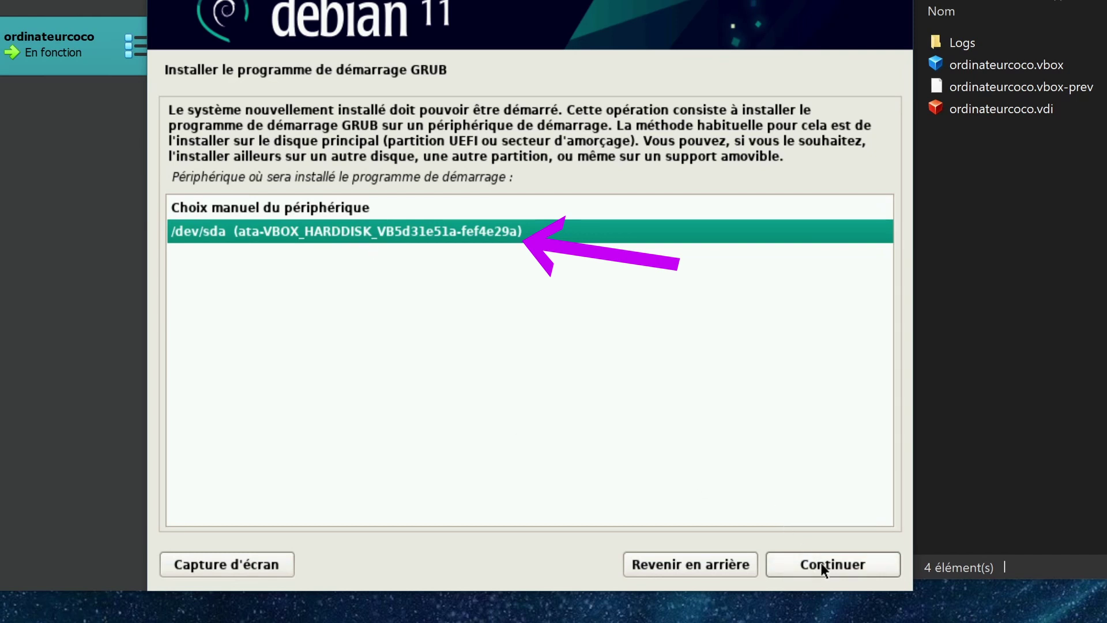
left_click(822, 566)
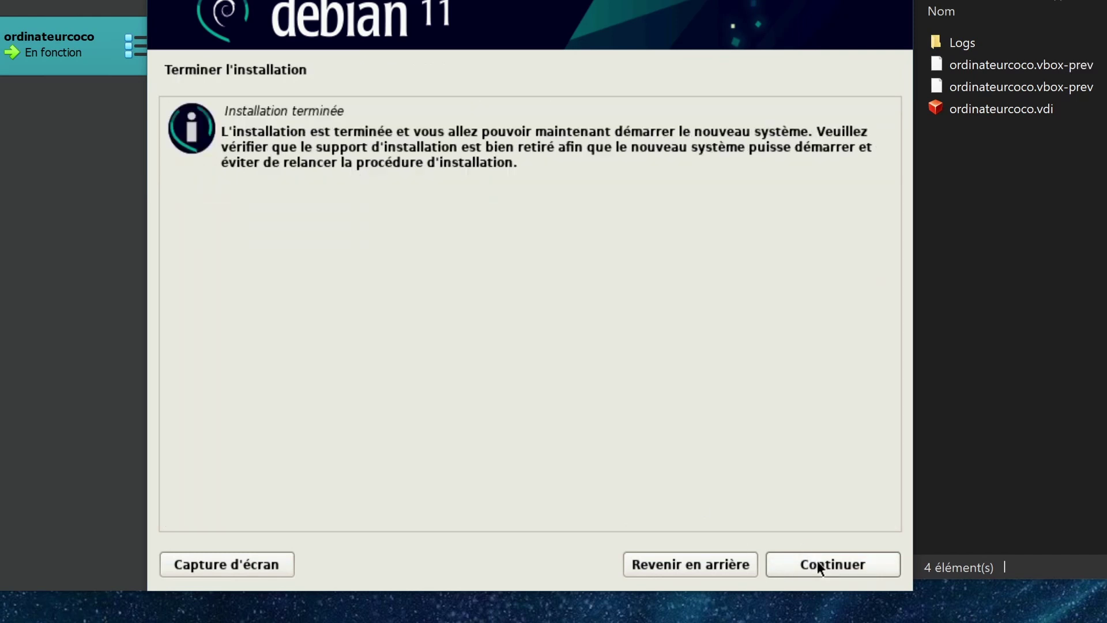
Finish the installation, reboot, and boot the default Debian GNU/Linux GRUB entry
left_click(818, 560)
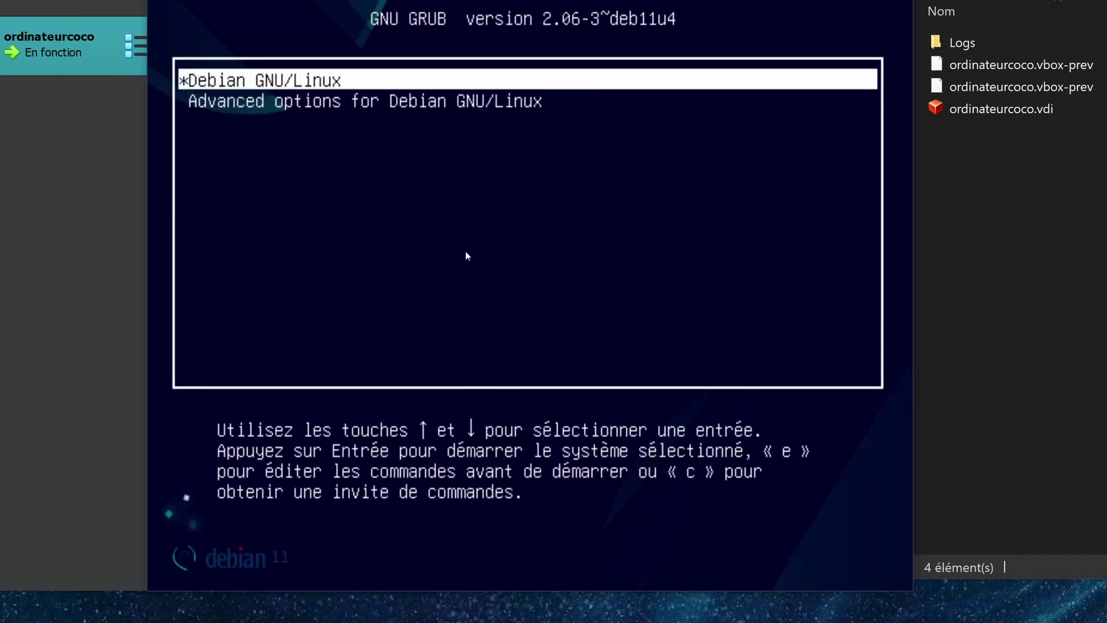
key("Down")
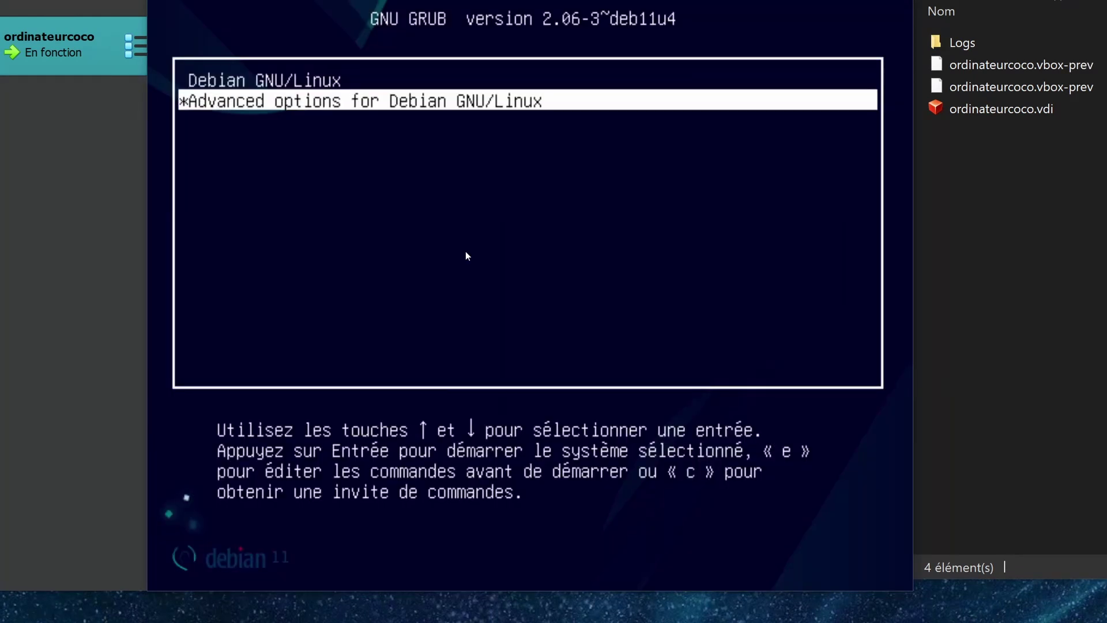
key("Up")
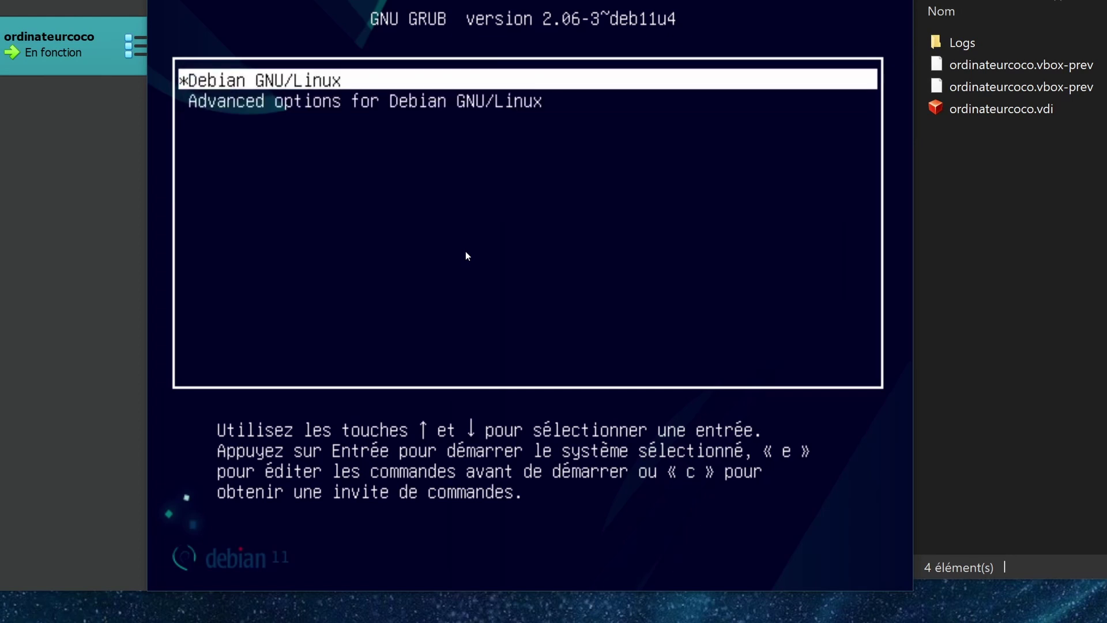
key("Down")
key("Up")
key("Return")
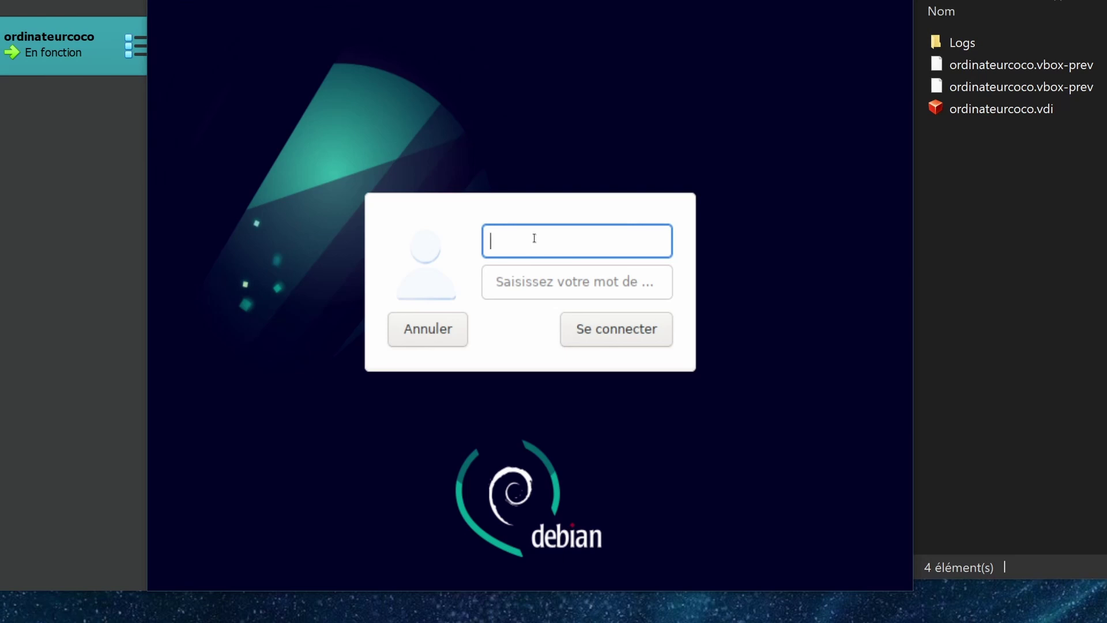
Log in to the LXDE desktop with the new user's login and password
key("Tab")
key("Return")
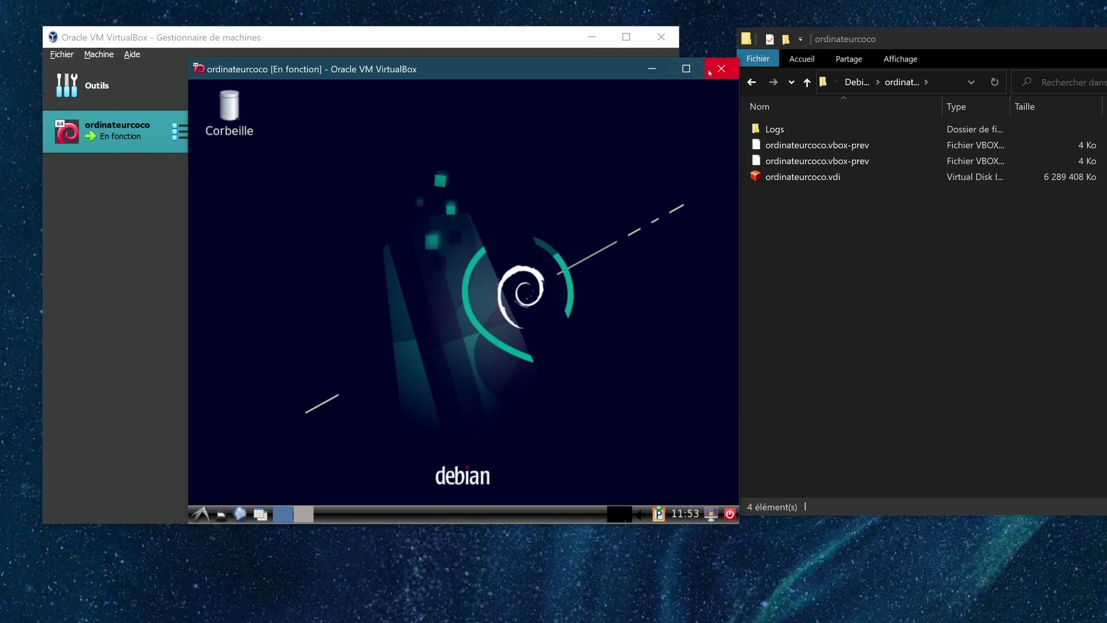
Maximize the VM window and insert the Guest Additions CD image from the Devices menu
left_click(686, 68)
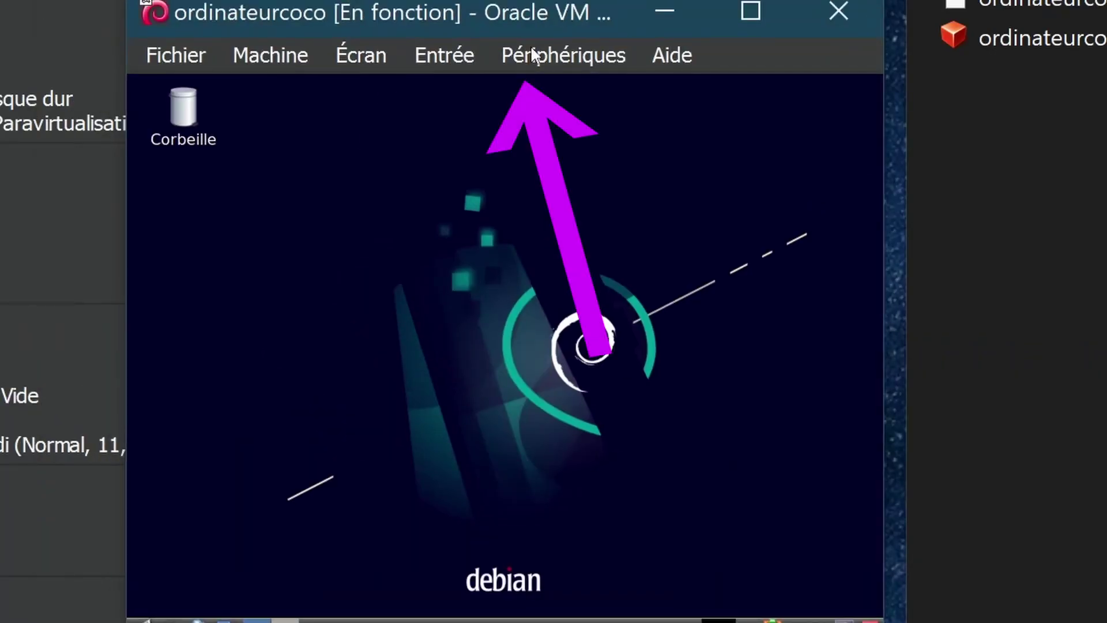
left_click(533, 54)
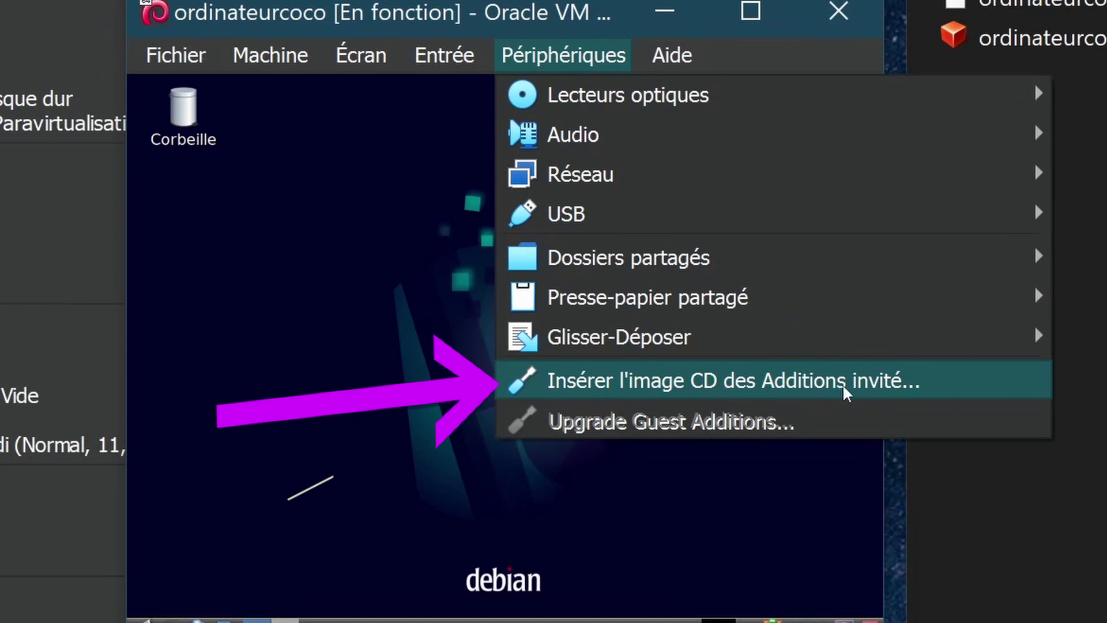
left_click(874, 388)
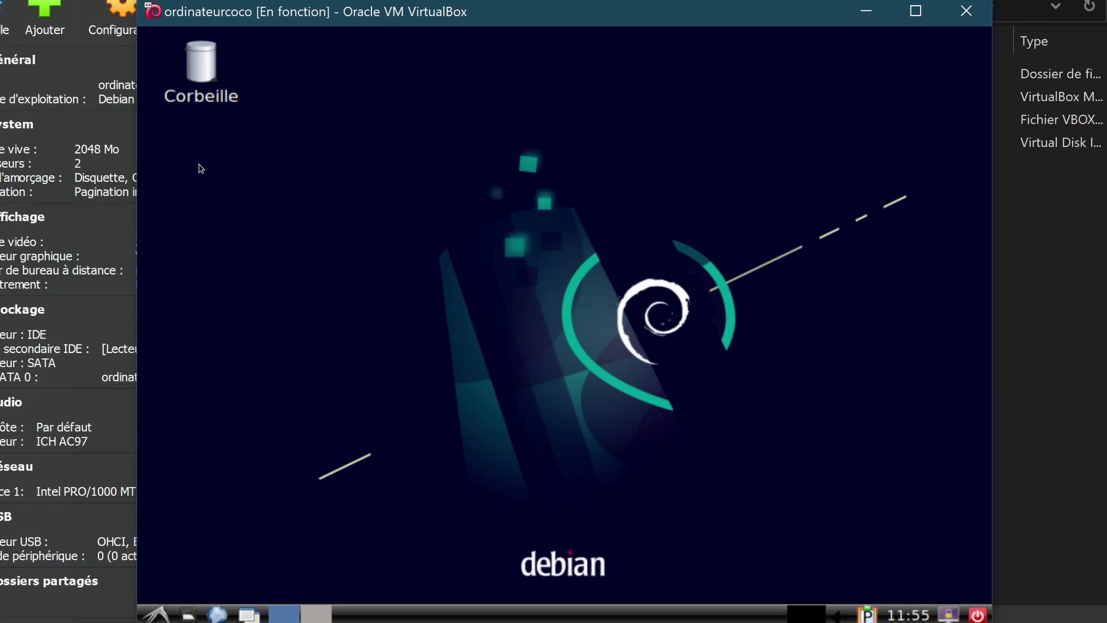
Create a desktop folder named Nouveau and open it in the file manager
left_click(156, 615)
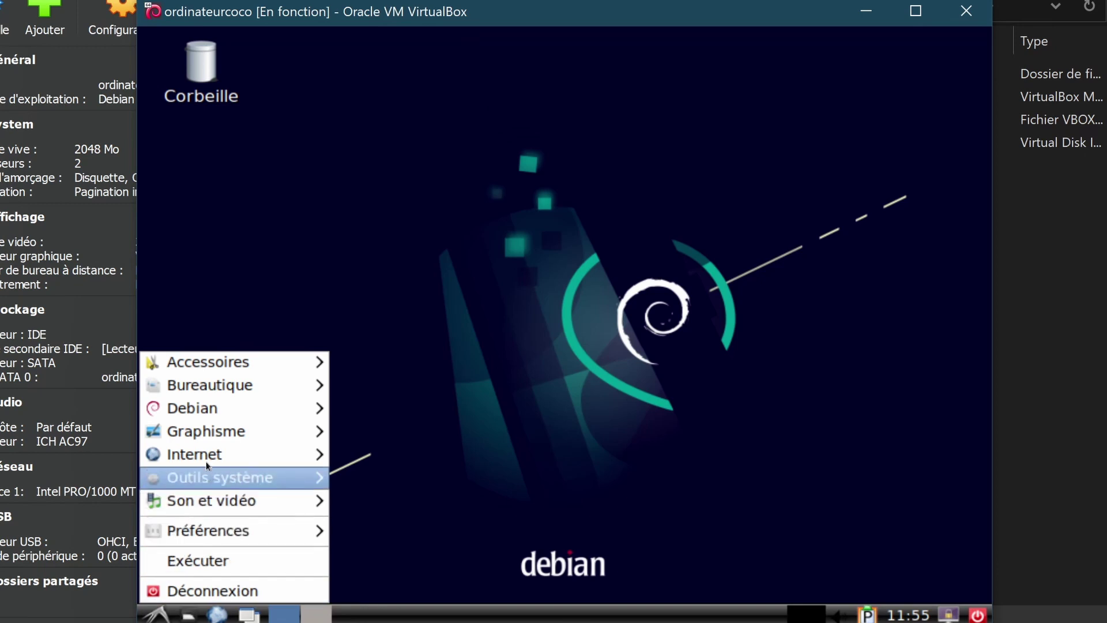
mouse_move(225, 362)
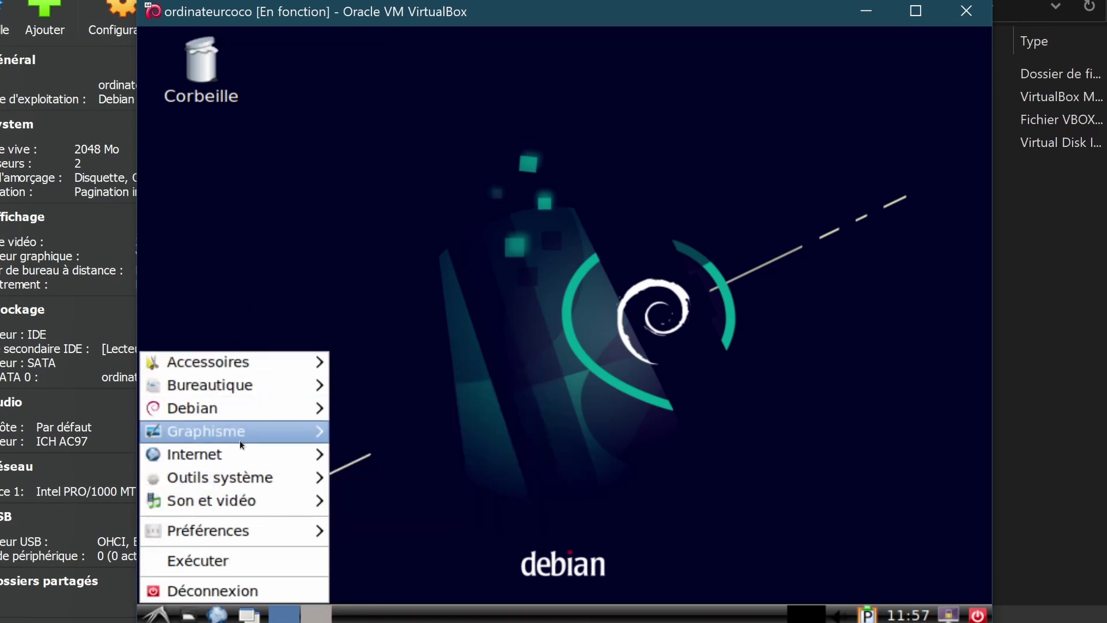
mouse_move(239, 503)
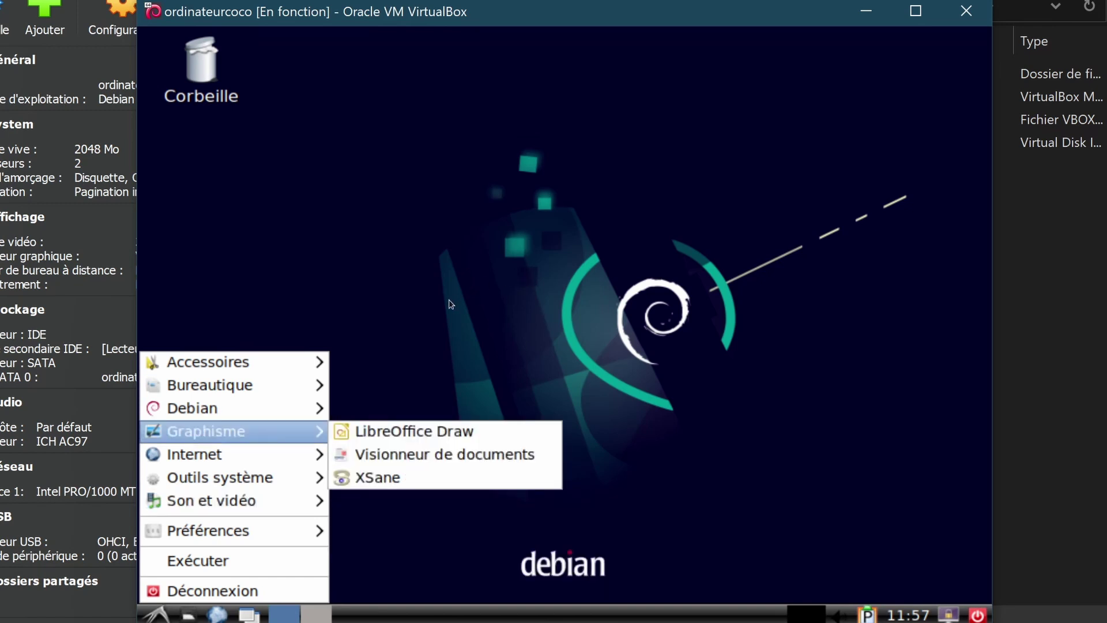
left_click(337, 249)
right_click(242, 194)
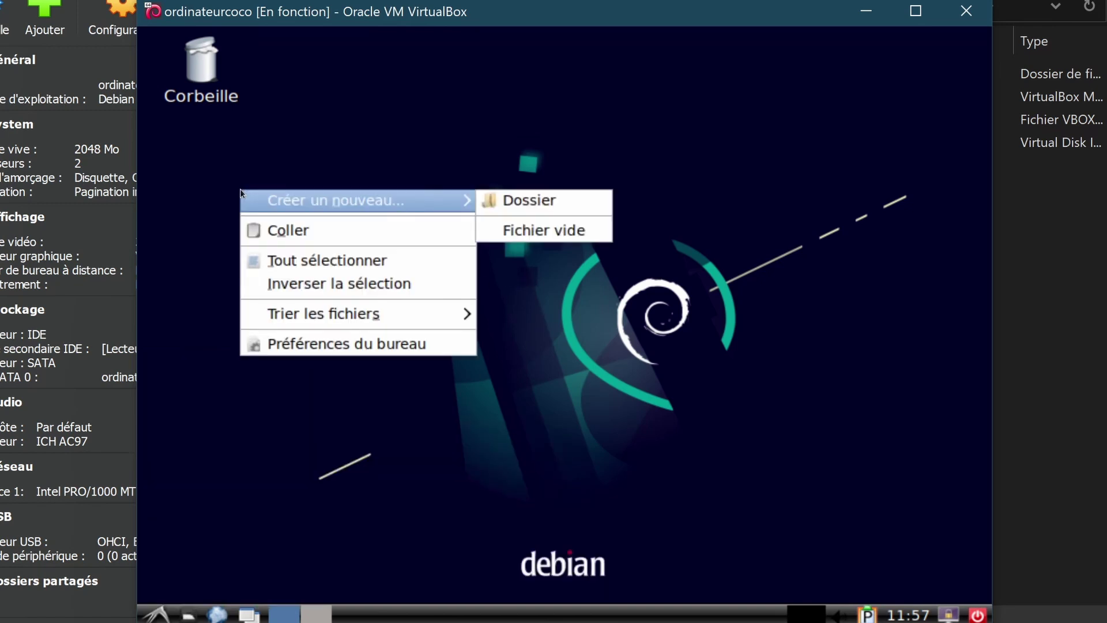
left_click(518, 200)
key("Return")
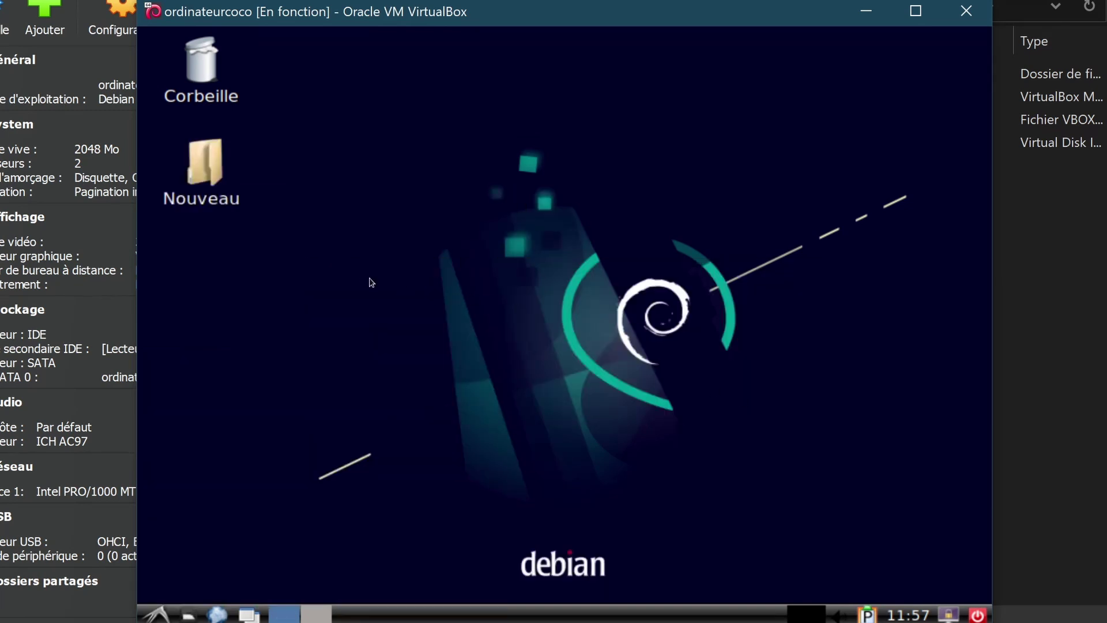
double_click(212, 161)
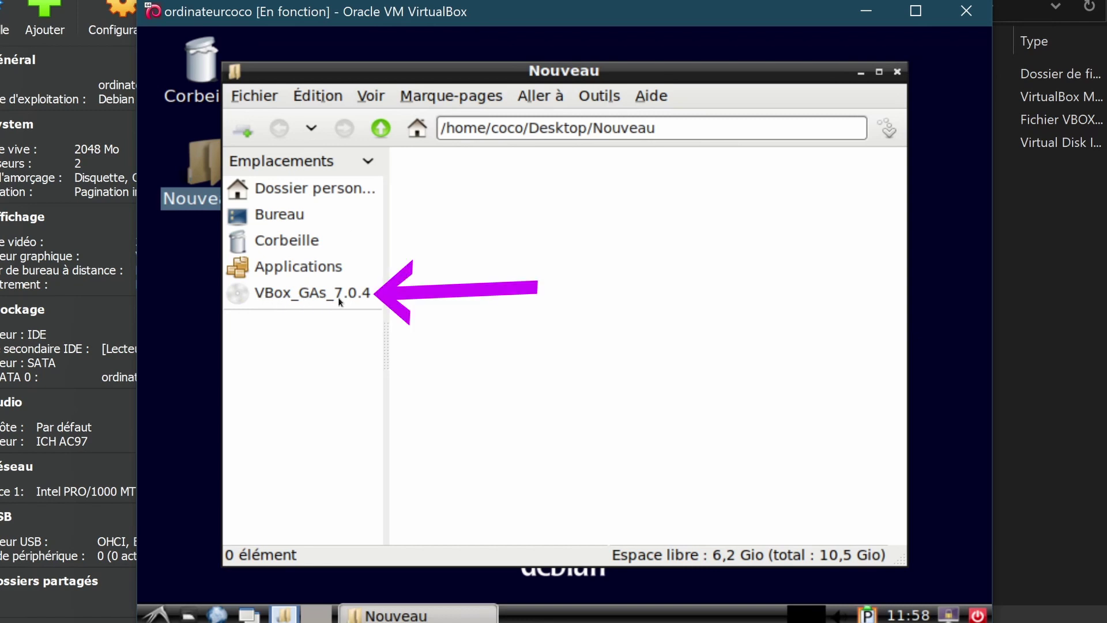
Copy VBoxLinuxAdditions.run from the VBox_GAs_7.0.4 disc to the guest desktop
left_click(284, 297)
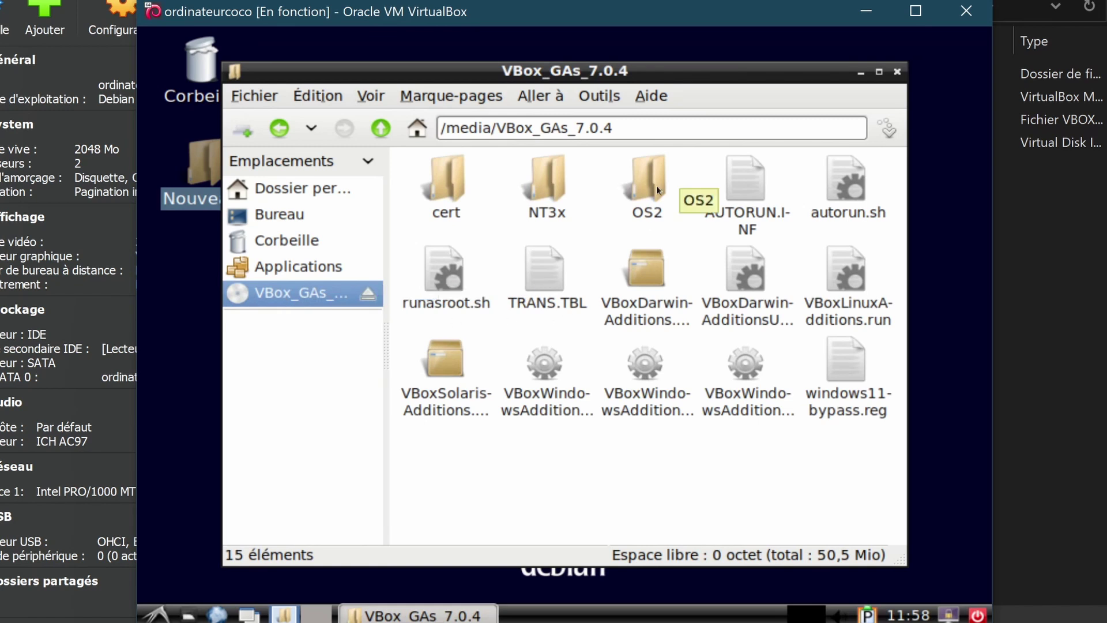
left_click(850, 278)
left_click_drag(606, 75, 325, 87)
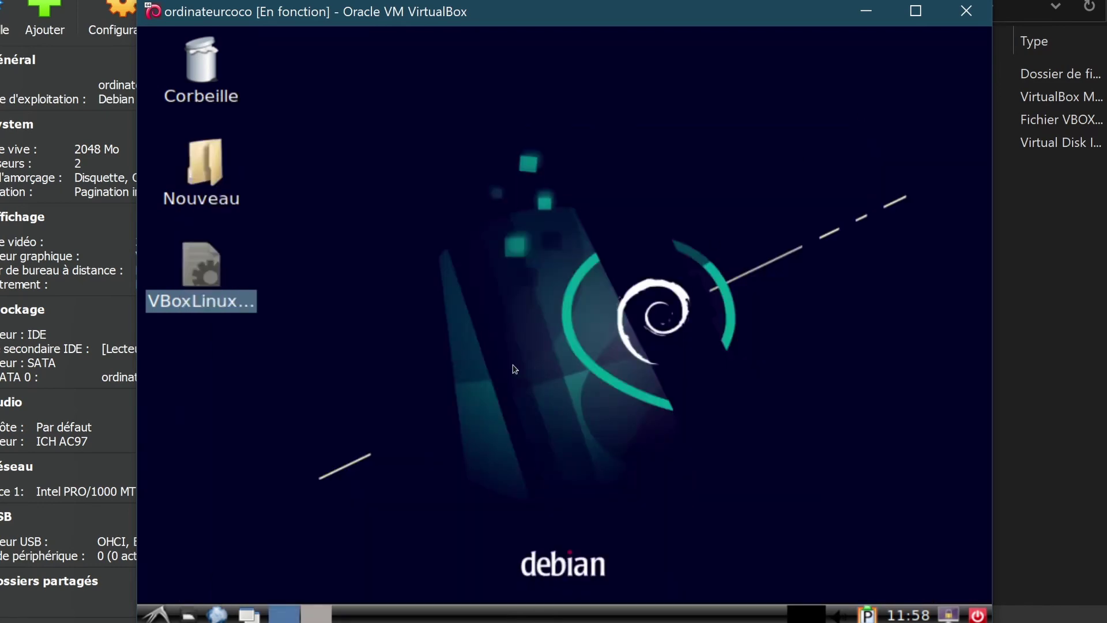
left_click(156, 614)
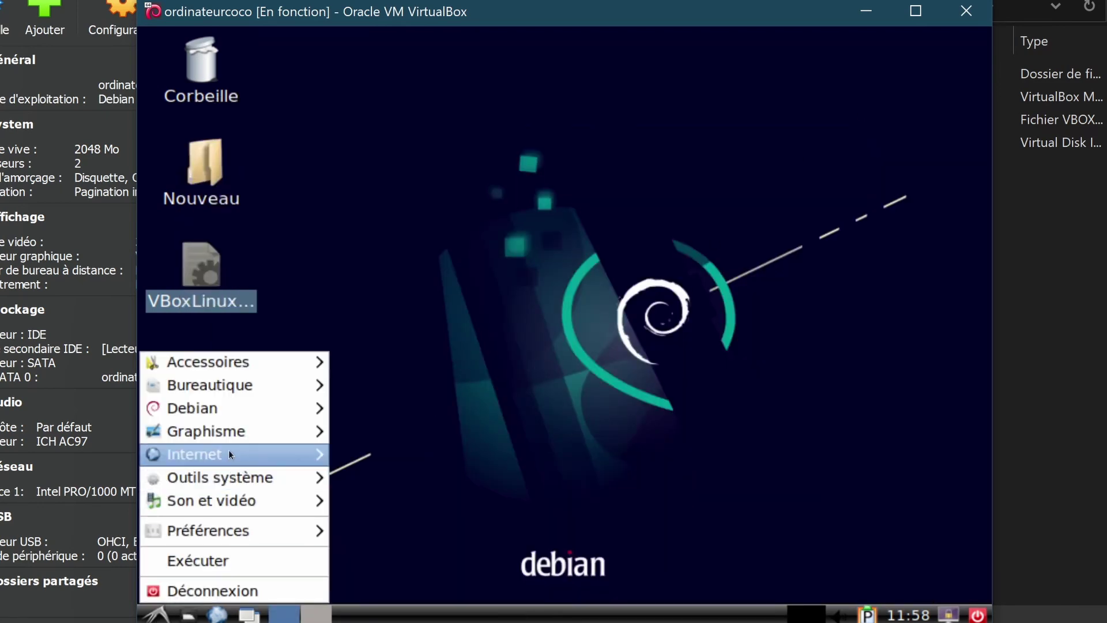
Launch LXTerminal in the guest and select the VBoxLinuxAdditions.run icon on the desktop
mouse_move(257, 394)
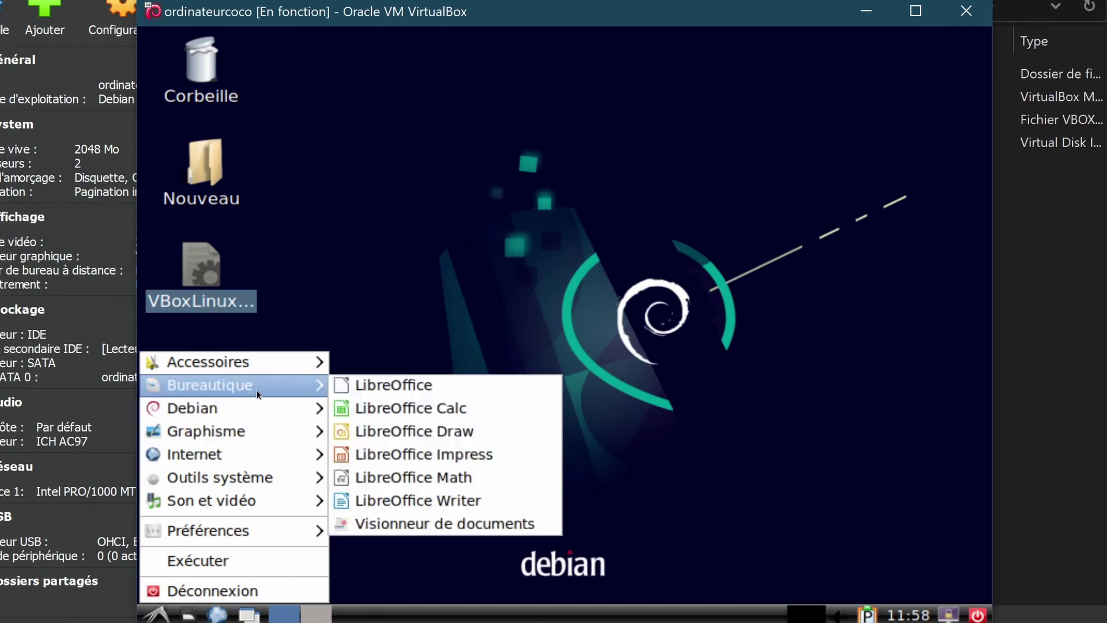
mouse_move(243, 477)
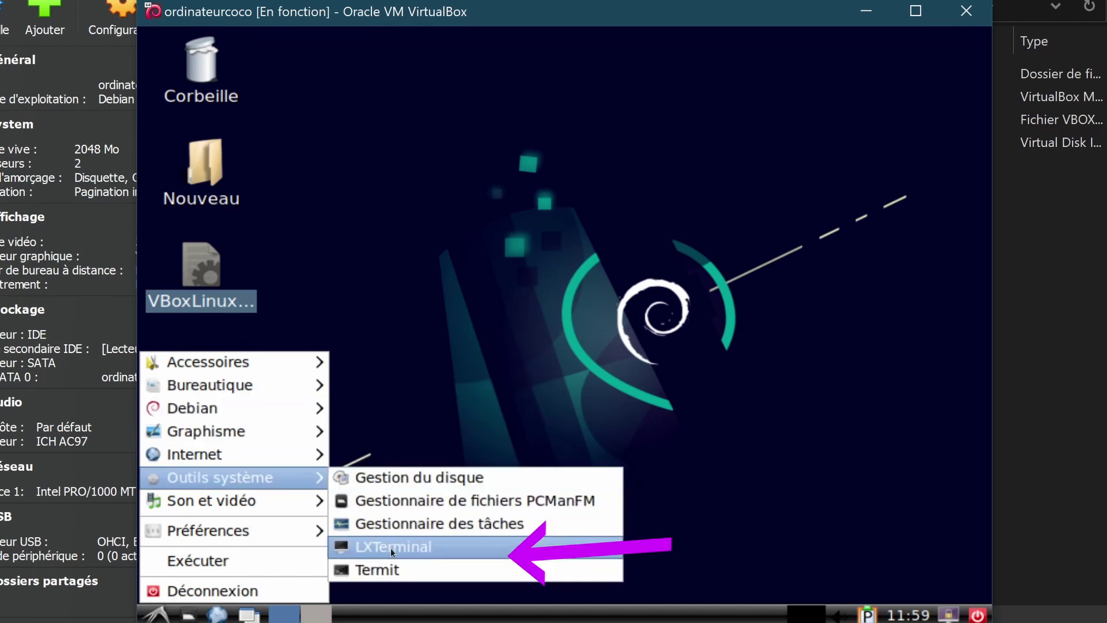
left_click(392, 547)
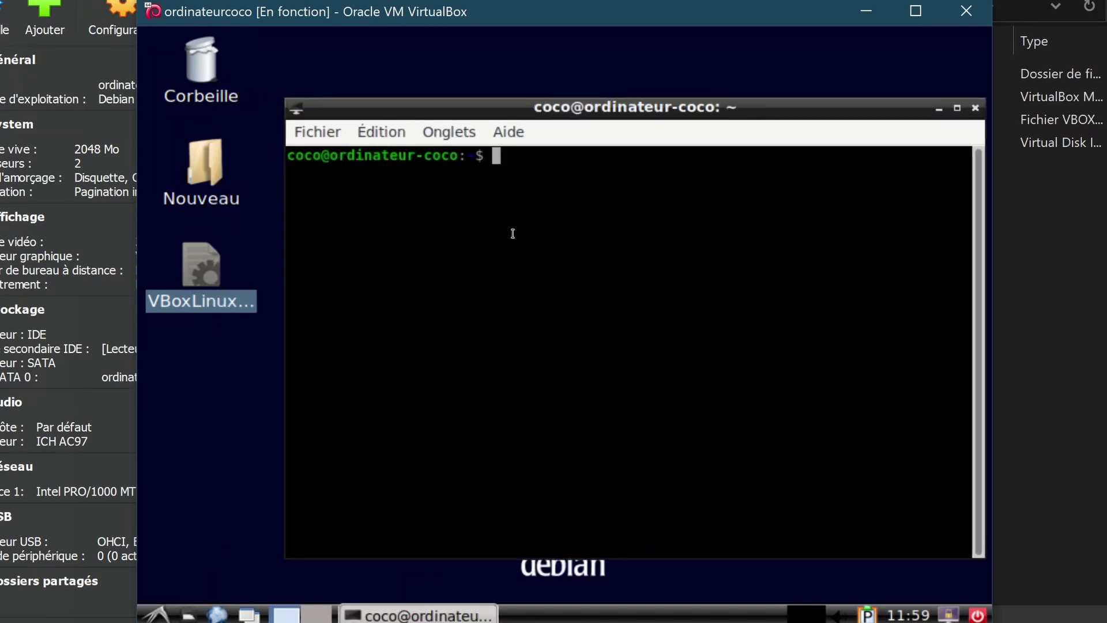
left_click(250, 272)
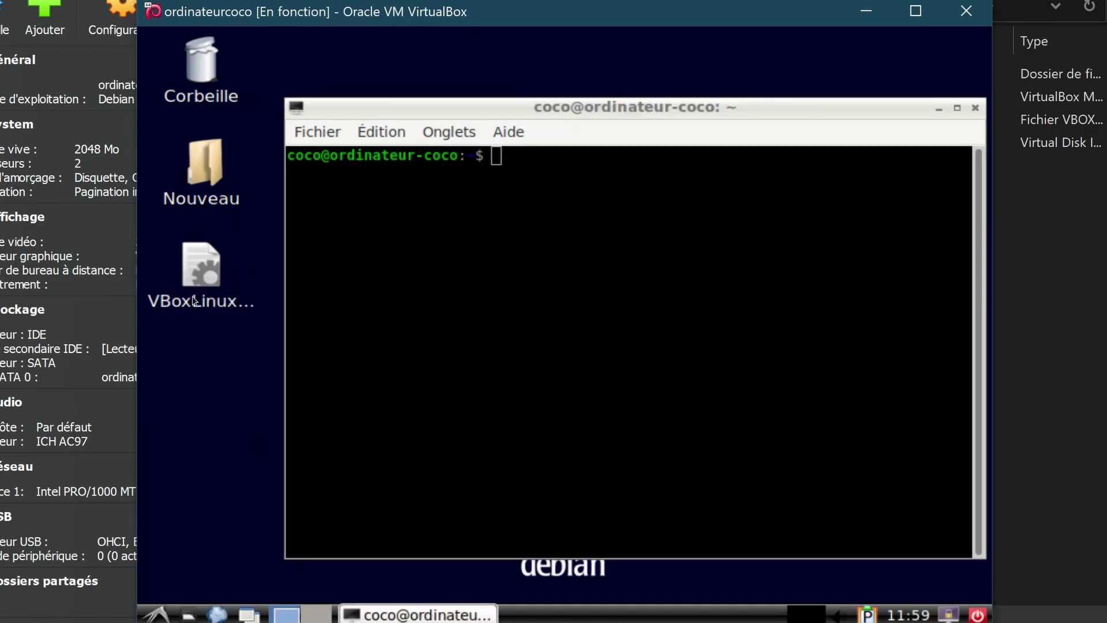
left_click(194, 300)
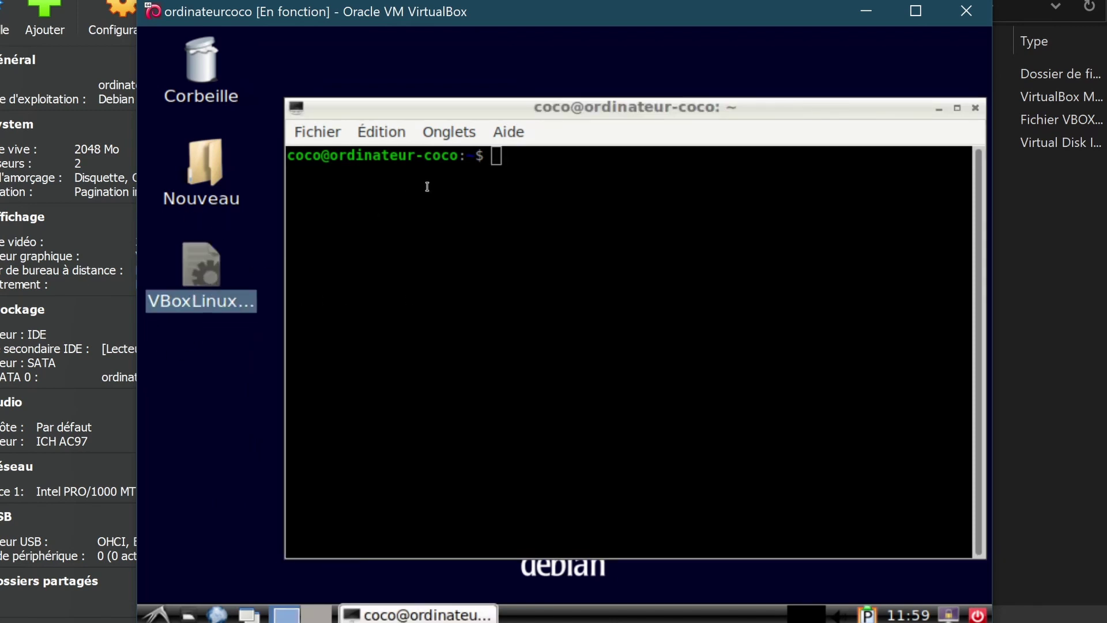
left_click(538, 196)
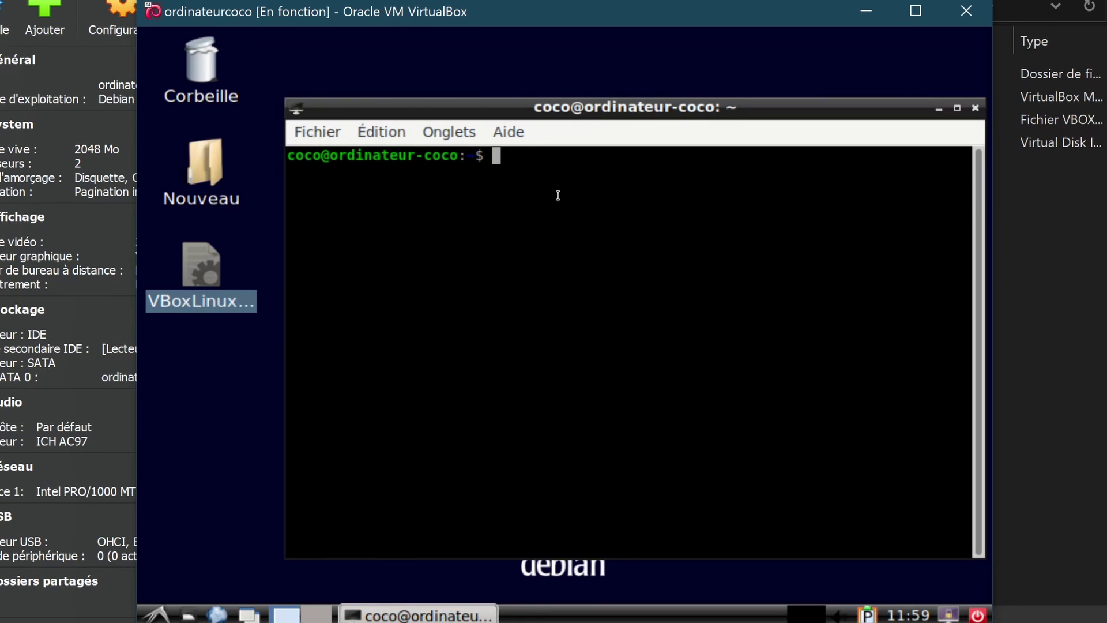
Change into /home/coco/Desktop/ using Tab completion
type("cd /")
type("home/")
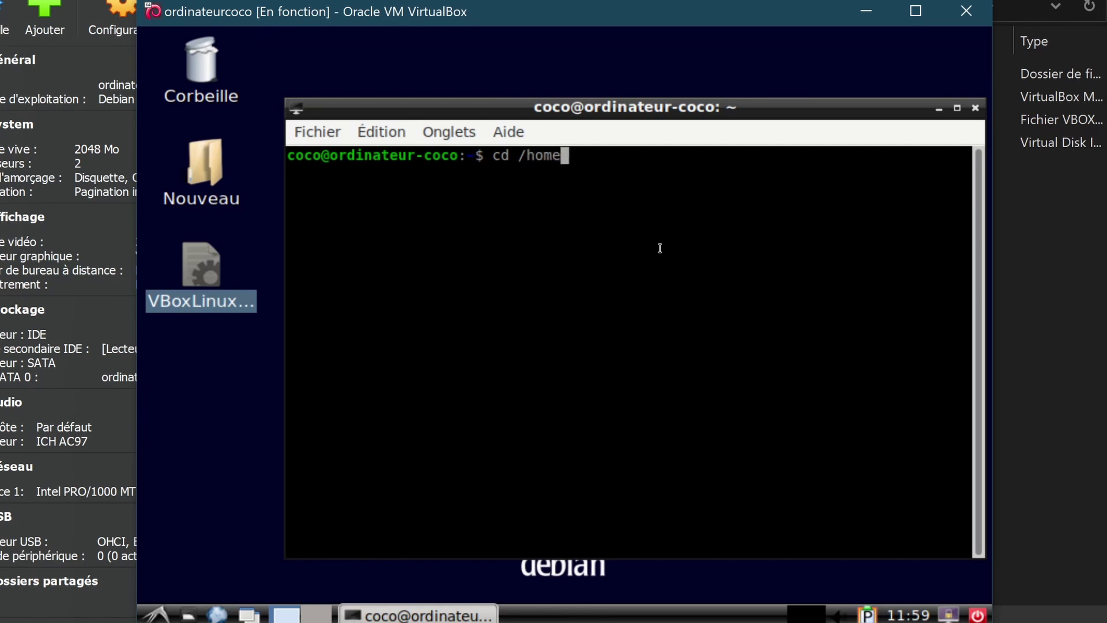
key("Tab")
key("BackSpace")
key("BackSpace")
type("coco")
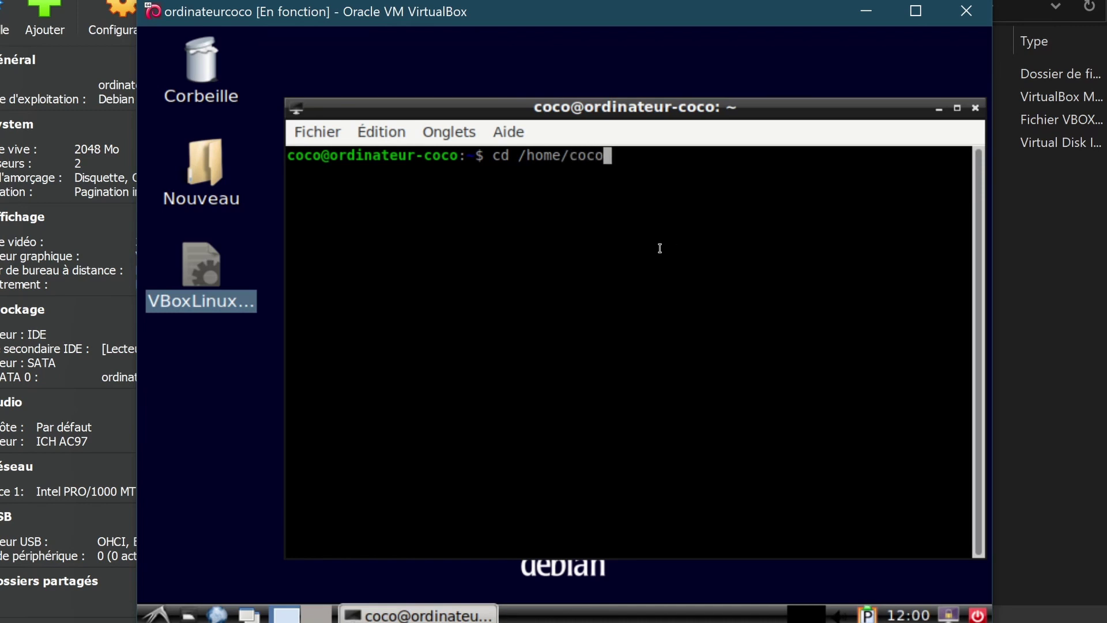
type("/")
key("Tab")
key("Tab")
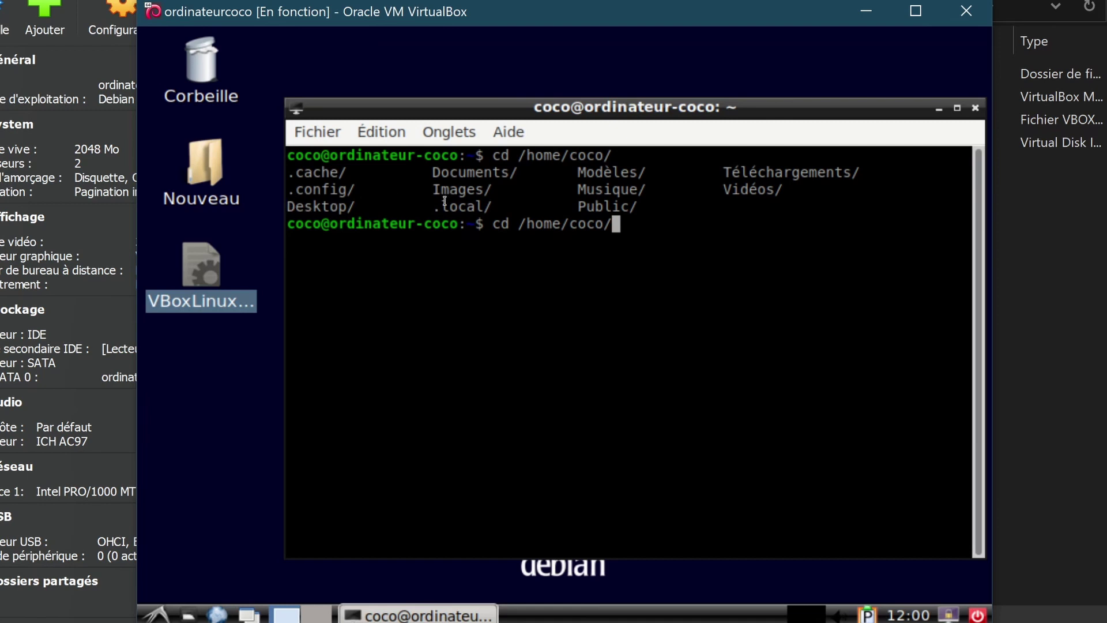
type("Des")
key("Tab")
key("Return")
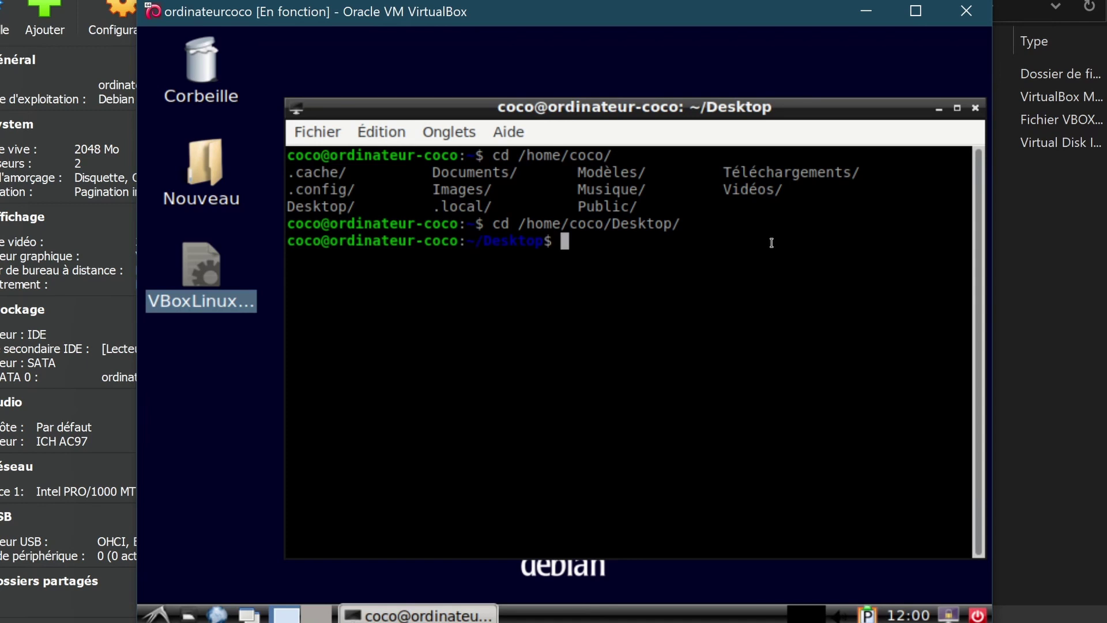
List the Desktop folder, which shows VBoxLinuxAdditions.run, and start typing su root
type("ls")
key("Return")
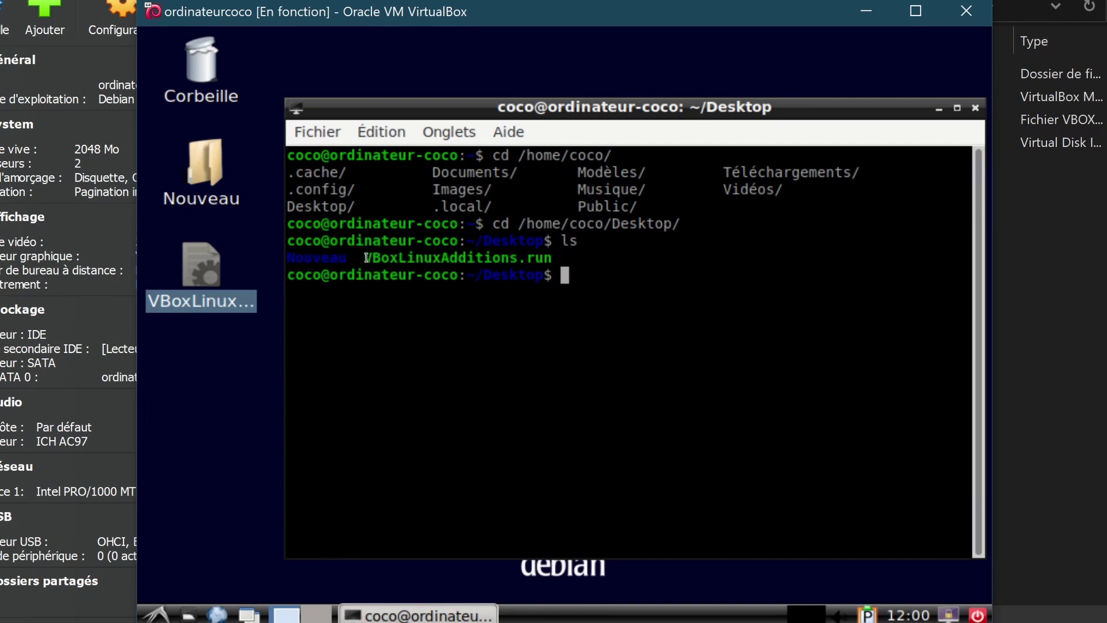
left_click_drag(366, 257, 553, 258)
left_click(573, 255)
type("su root")
Switch to the root user by entering the root password
key("Return")
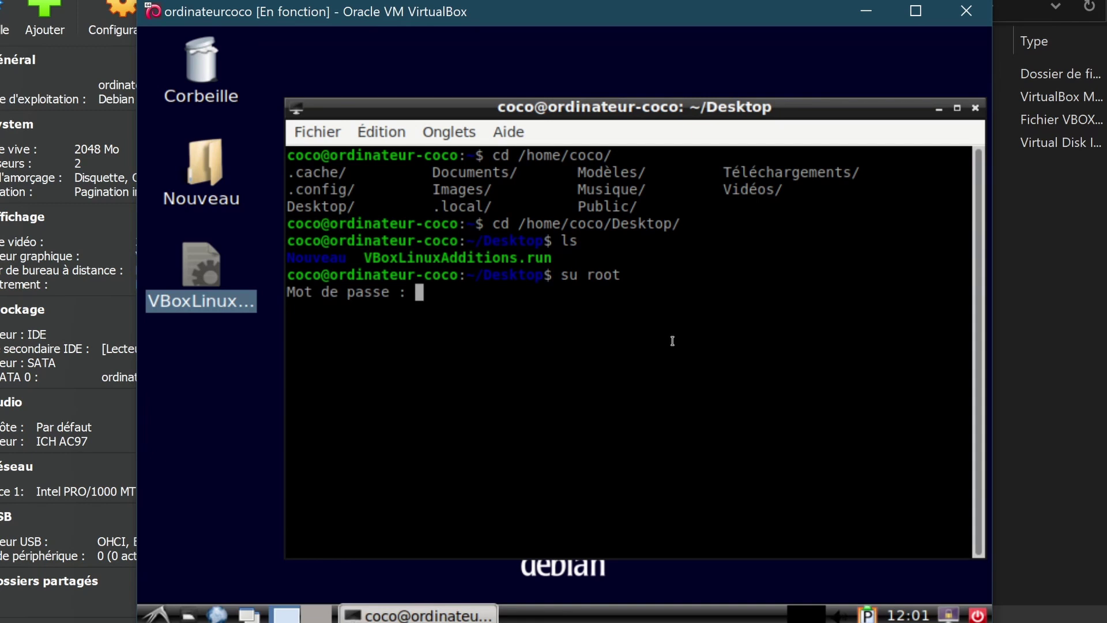
key("Return")
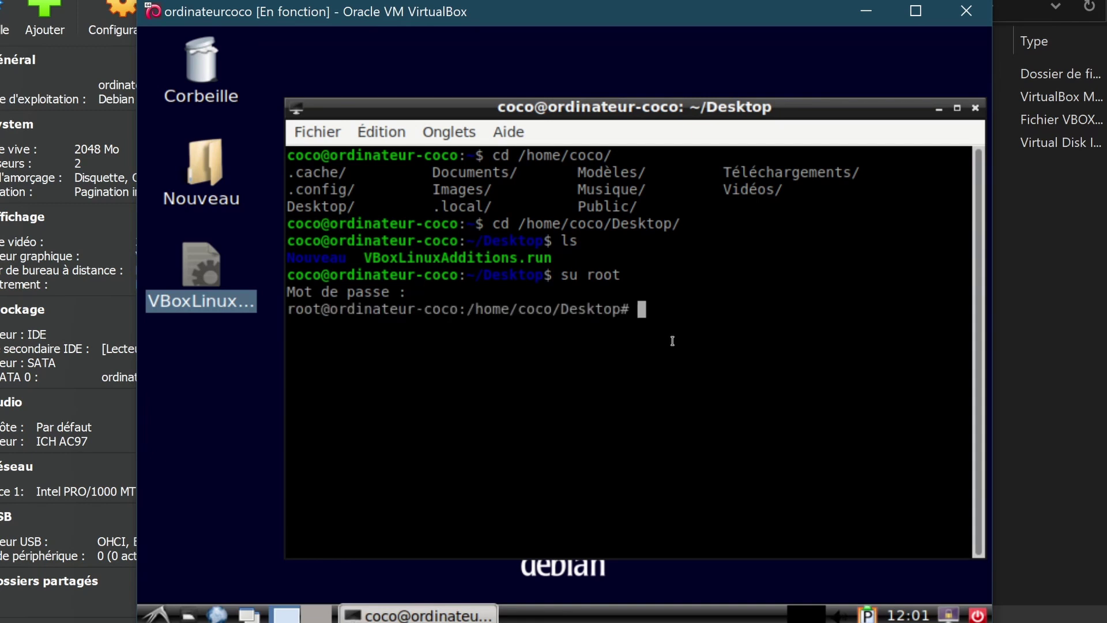
left_click_drag(294, 310, 407, 309)
left_click(621, 404)
Run sh ./VBoxLinuxAdditions.run as root, then restore the VM window from maximized
type("sh ./")
key("Tab")
key("Tab")
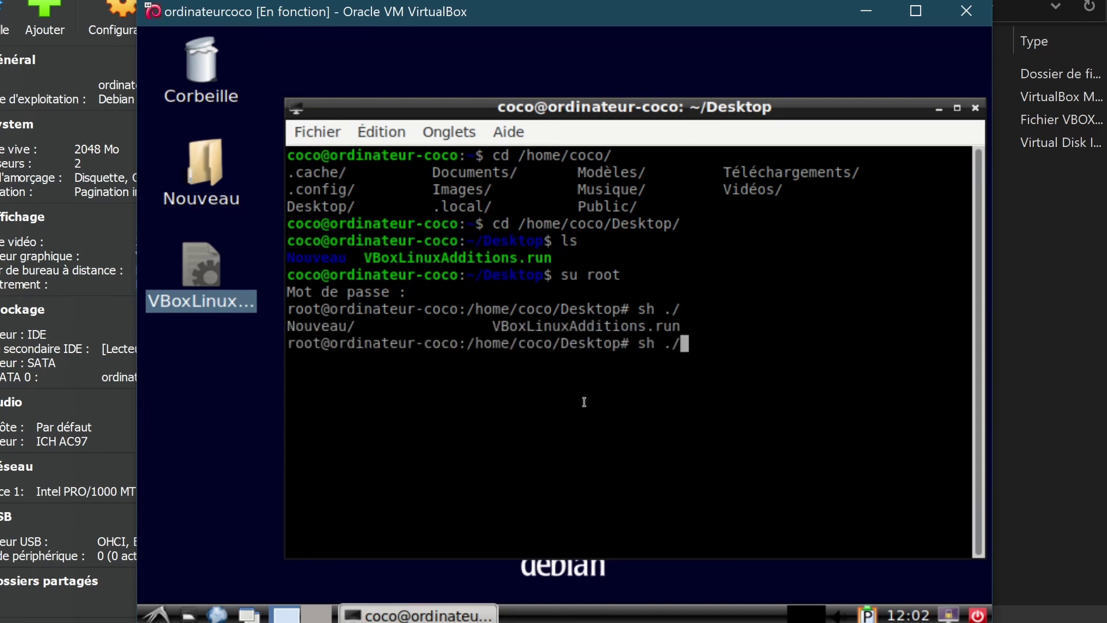
type("VB")
key("Tab")
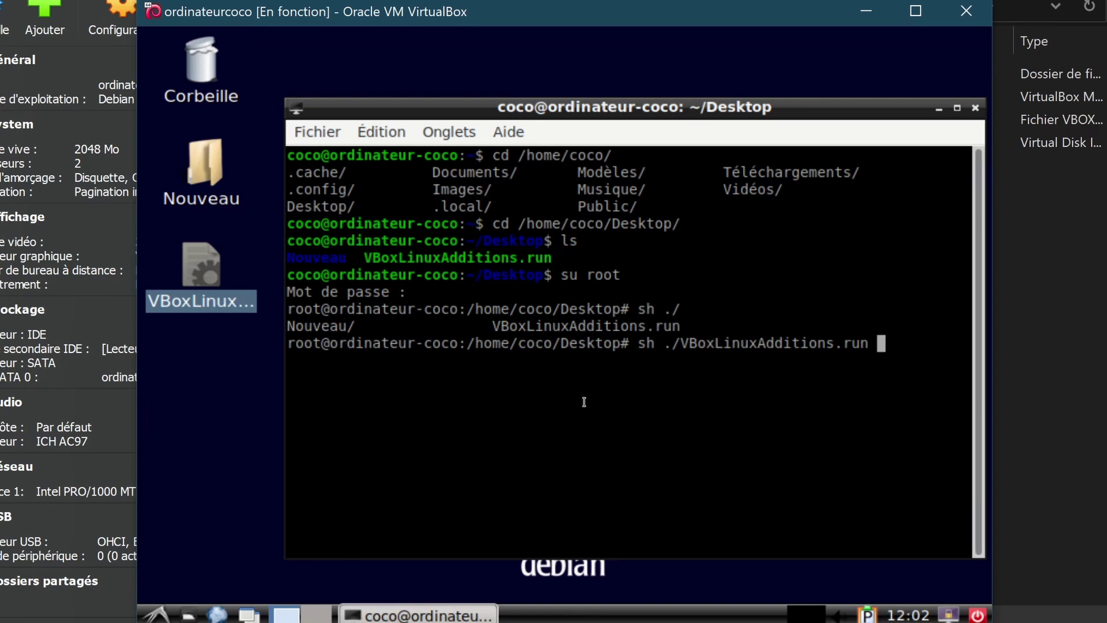
key("Return")
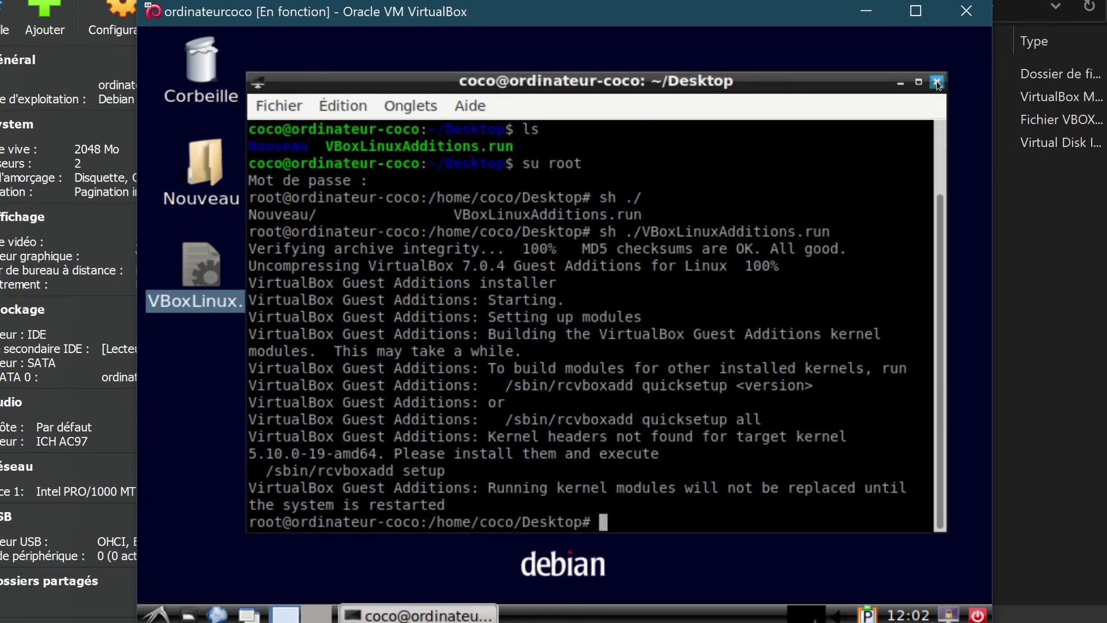
left_click(915, 10)
left_click(402, 152)
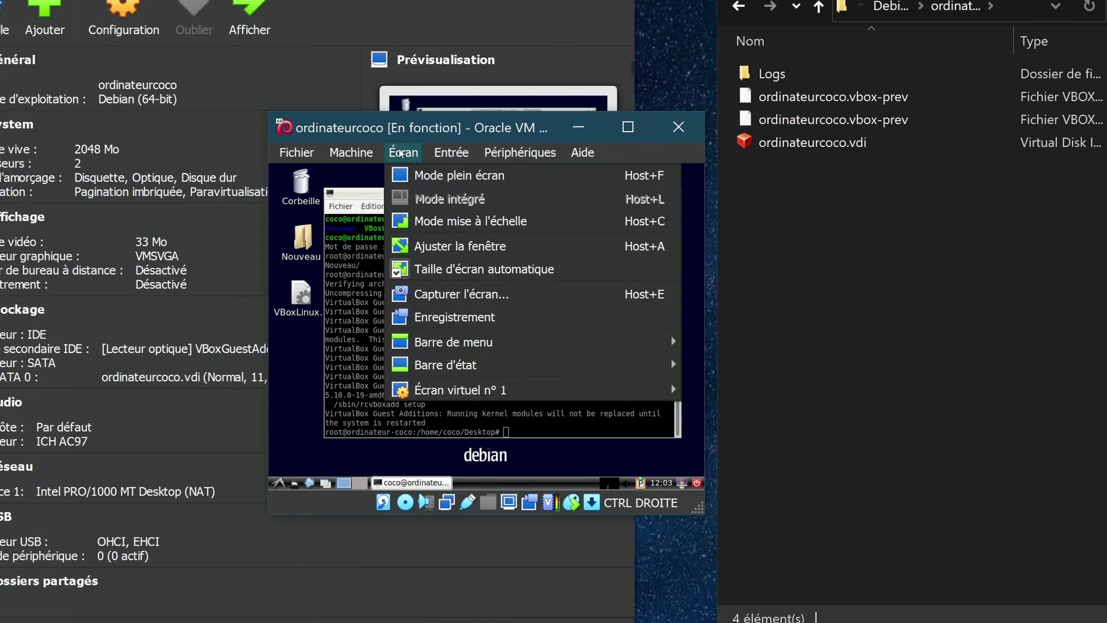
Enlarge the virtual screen, stretch the VM window, and toggle full screen on and off
mouse_move(448, 391)
left_click(795, 617)
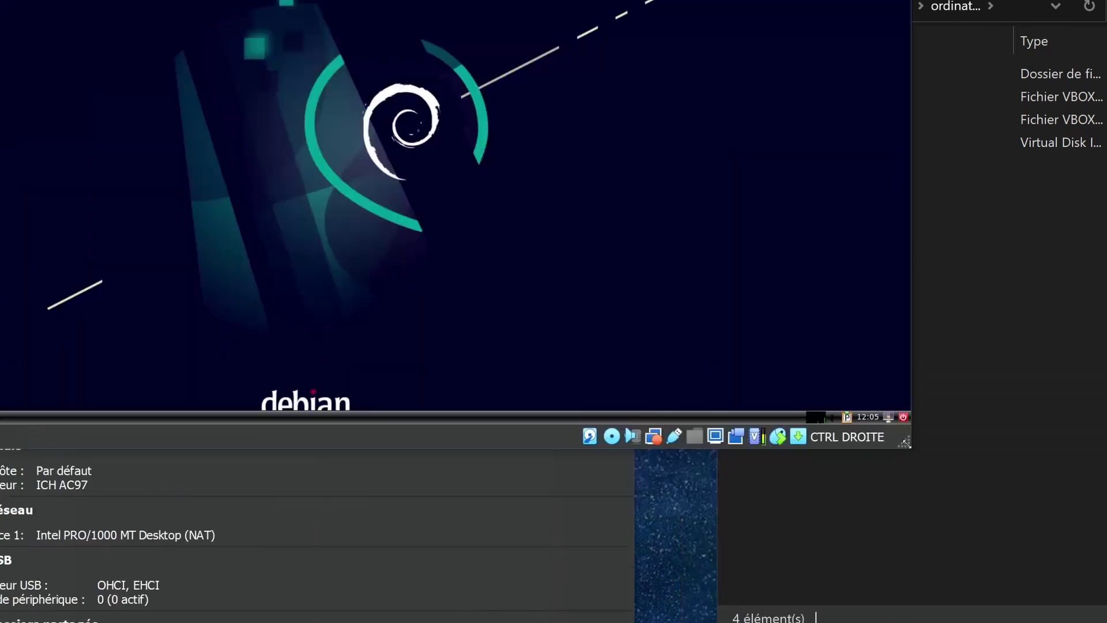
left_click_drag(919, 457, 1090, 618)
key("ctrl+f")
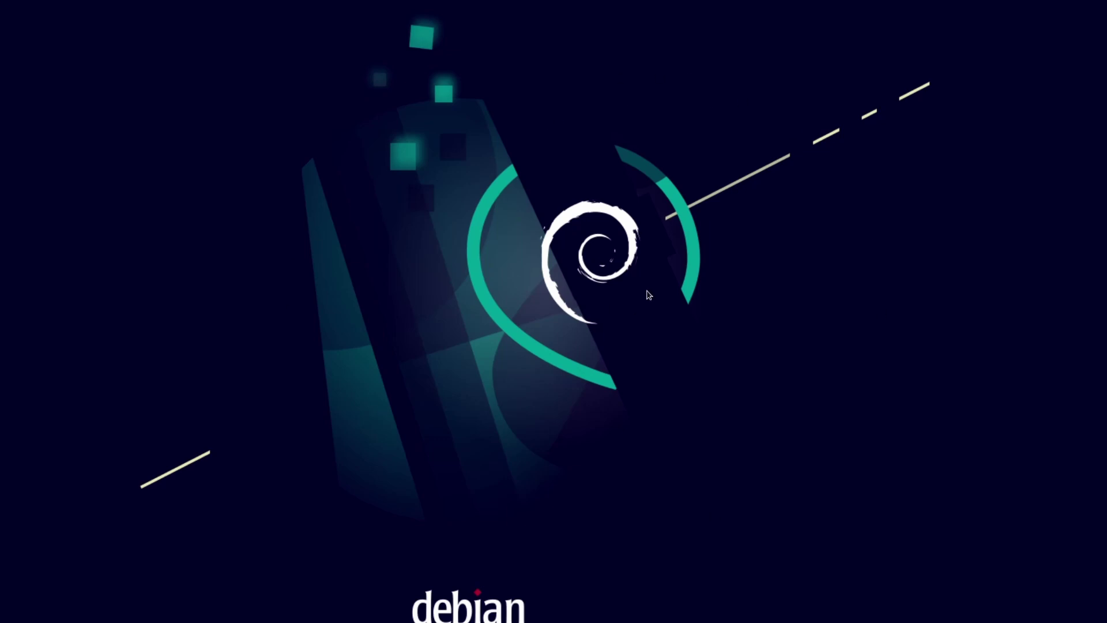
key("ctrl+f")
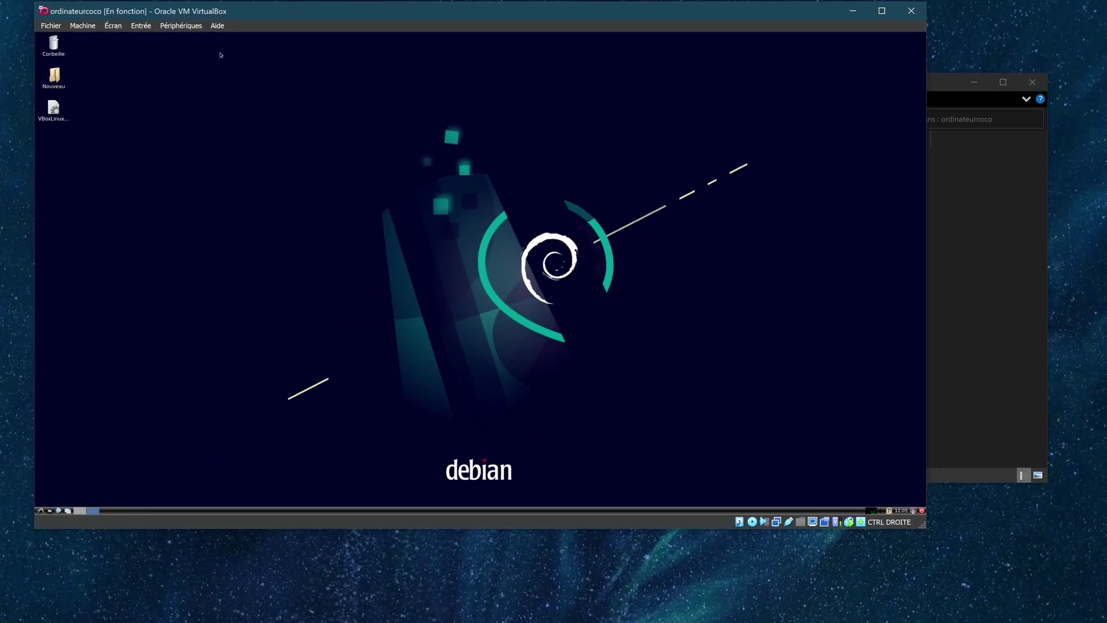
Move the VM window down and to the right beside the Manager
left_click(199, 54)
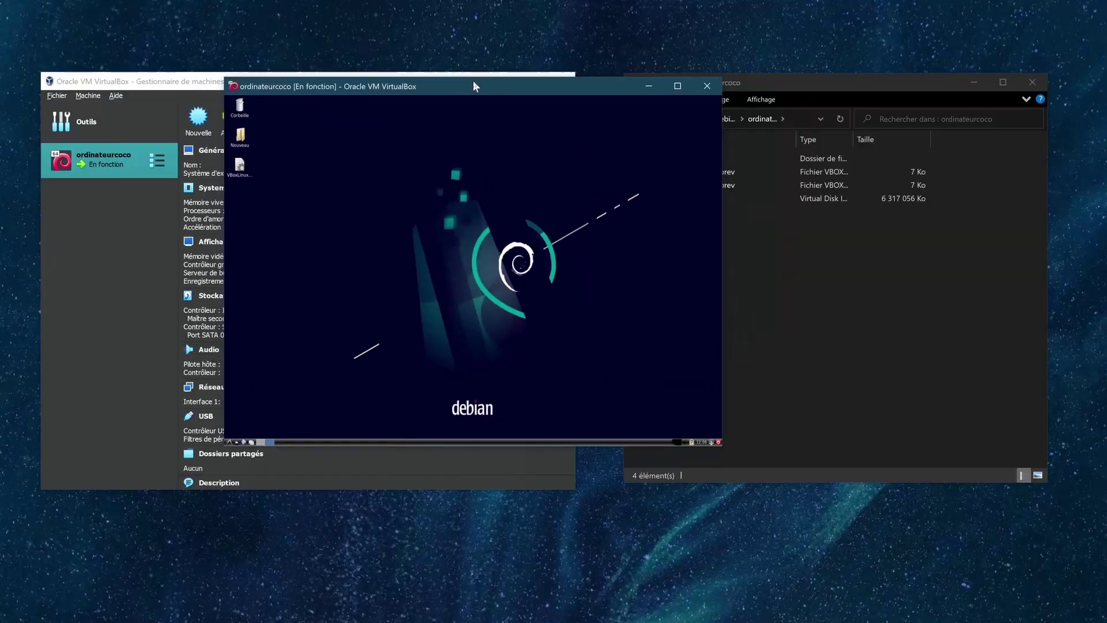
left_click_drag(473, 82, 470, 99)
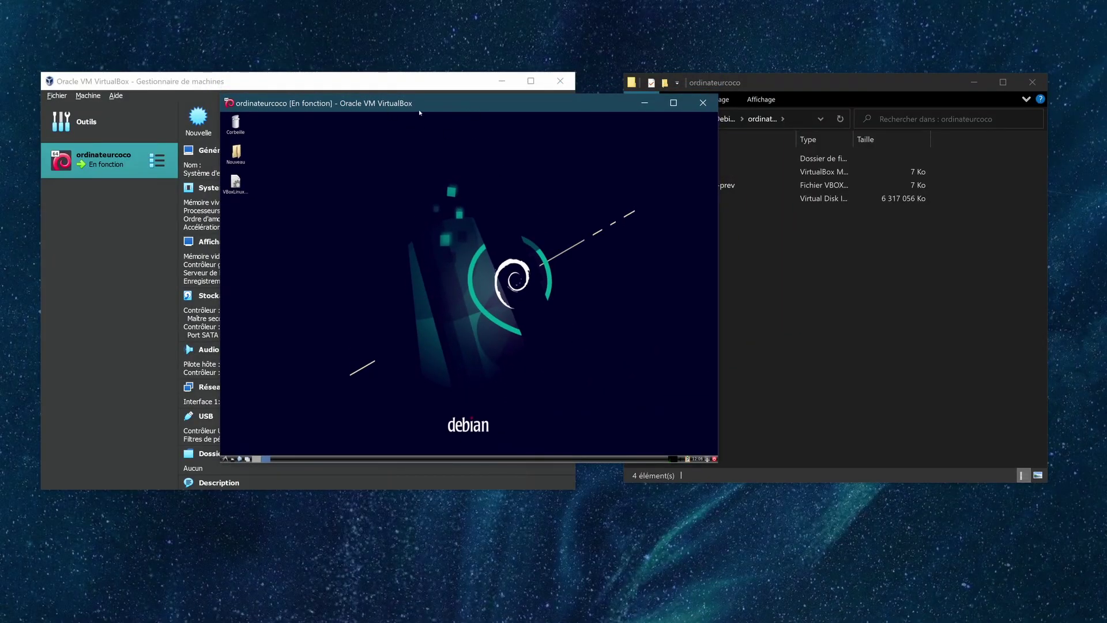
left_click_drag(471, 99, 528, 168)
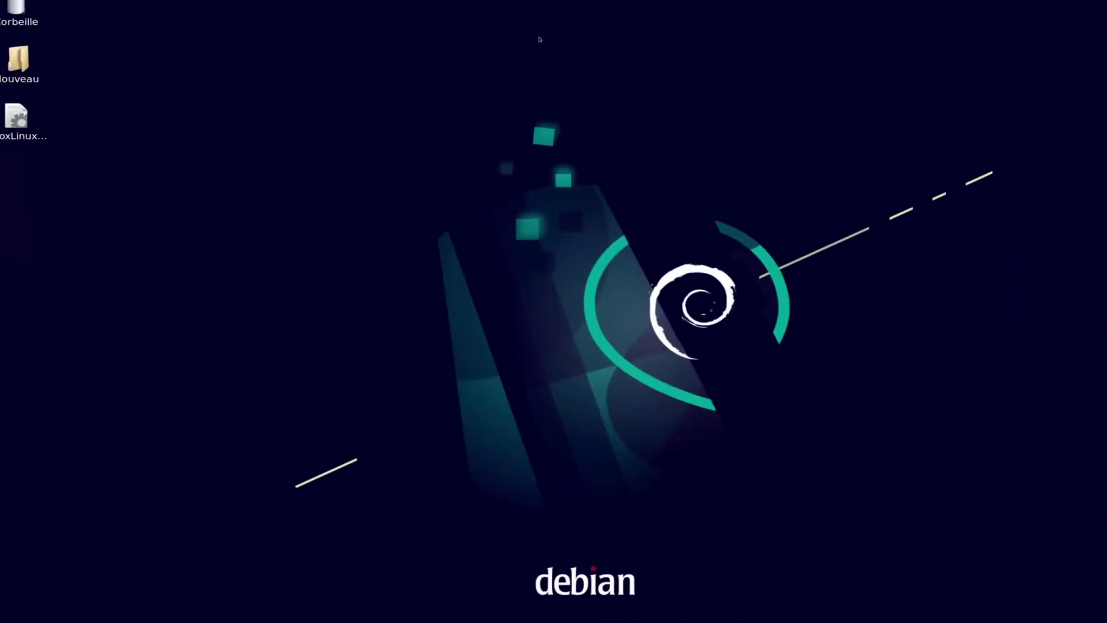